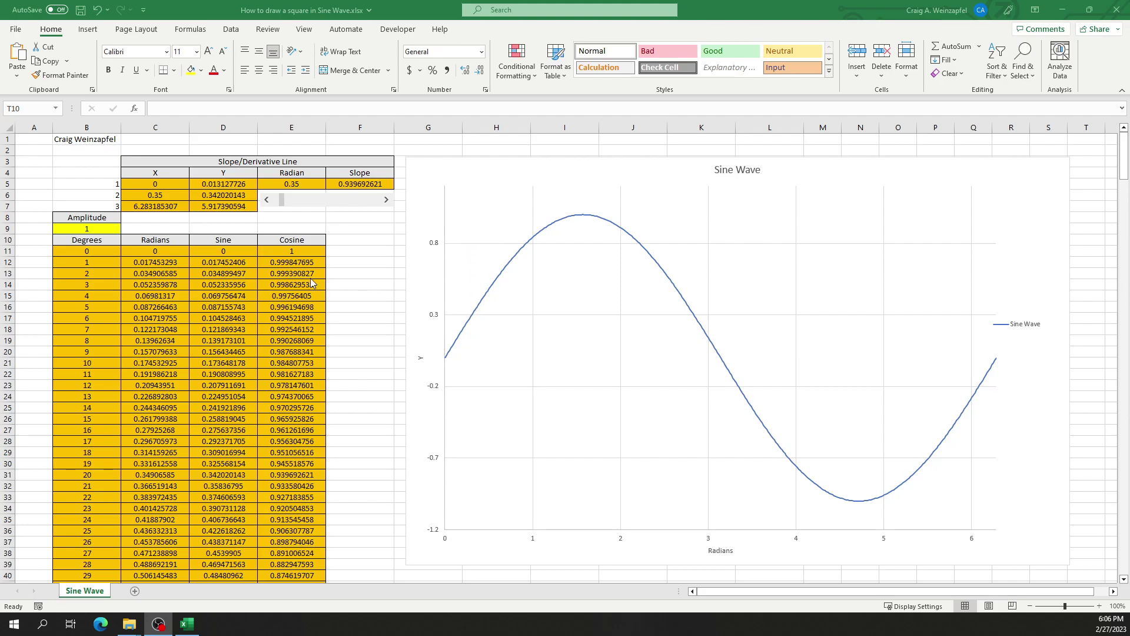
# Step: Select the Degrees values down to 360 and the Radians values down to row 371
pyautogui.click(89, 252)
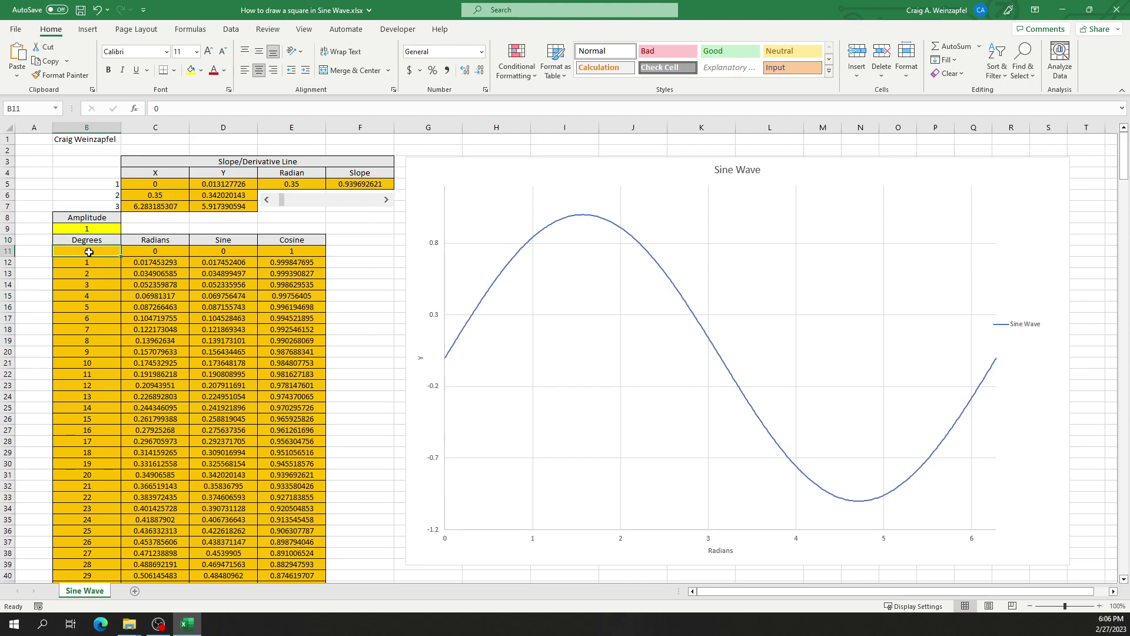
pyautogui.hotkey('ctrl', 'shift', 'Down')
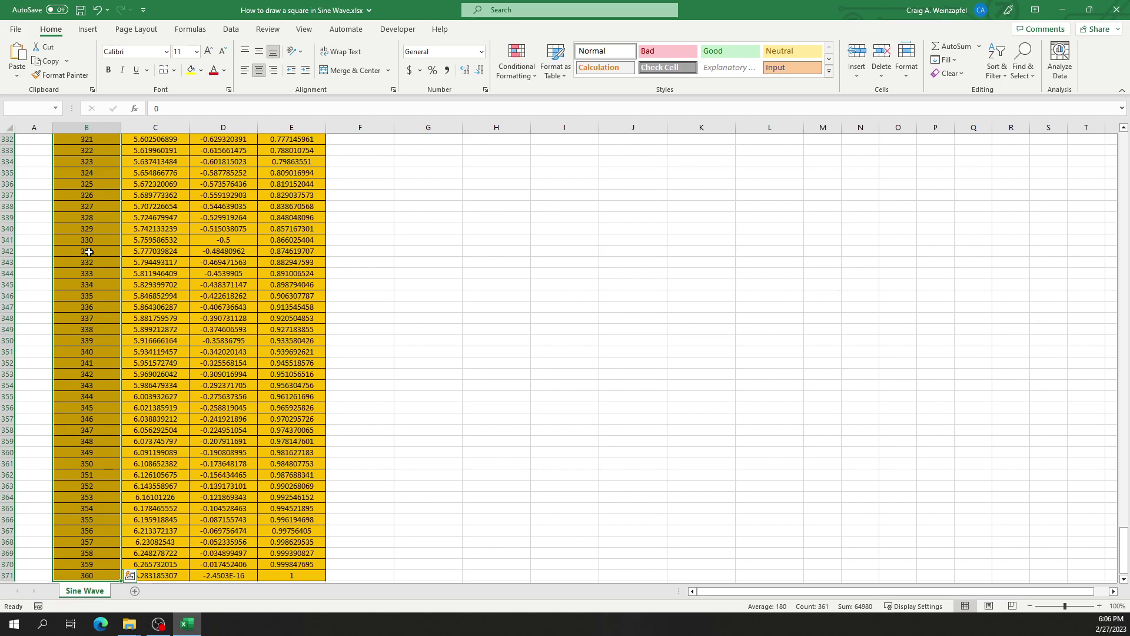
pyautogui.click(133, 272)
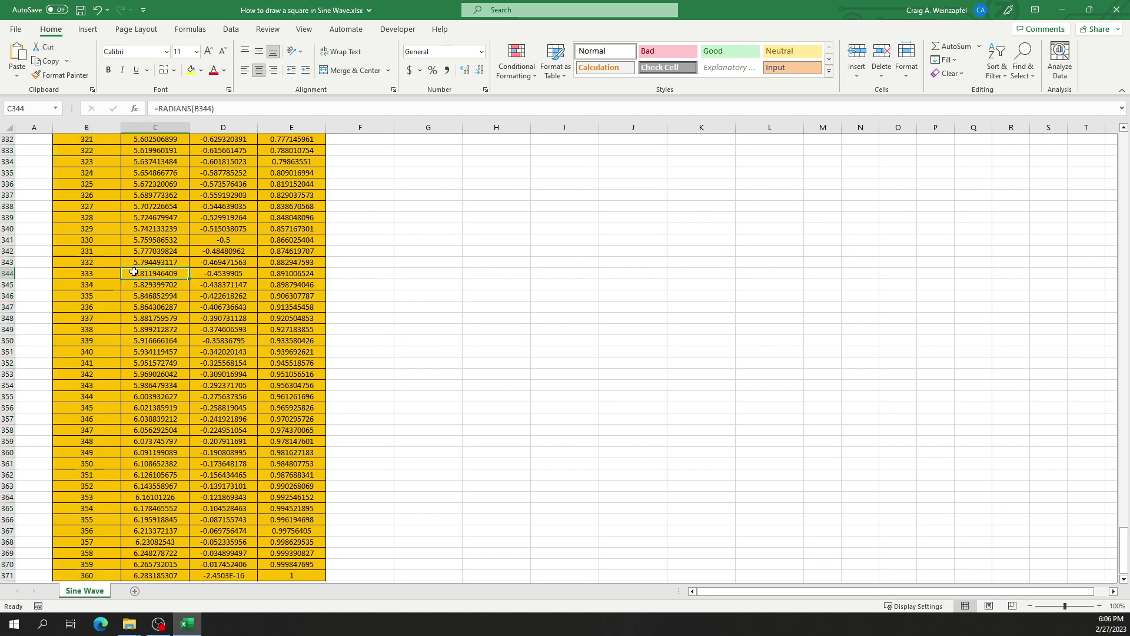
pyautogui.hotkey('ctrl', 'Up')
pyautogui.press('Down')
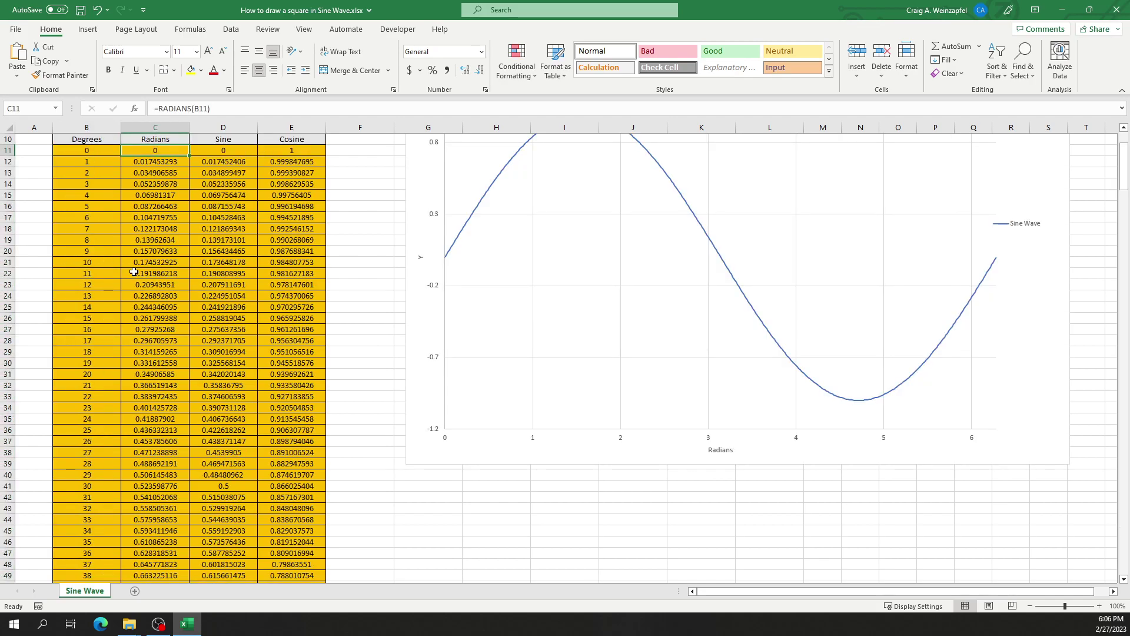
pyautogui.hotkey('ctrl', 'shift', 'Down')
# Step: Inspect the first Radians formula in C11 and the Sine formula in D11
pyautogui.scroll(20, 134, 272)
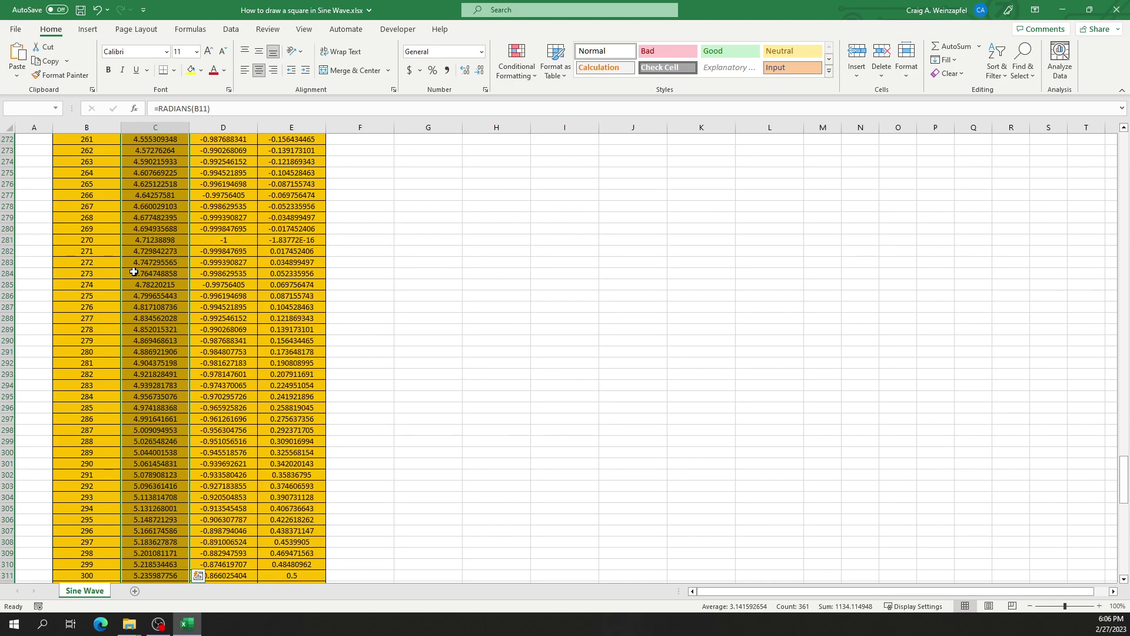
pyautogui.hotkey('ctrl', 'Up')
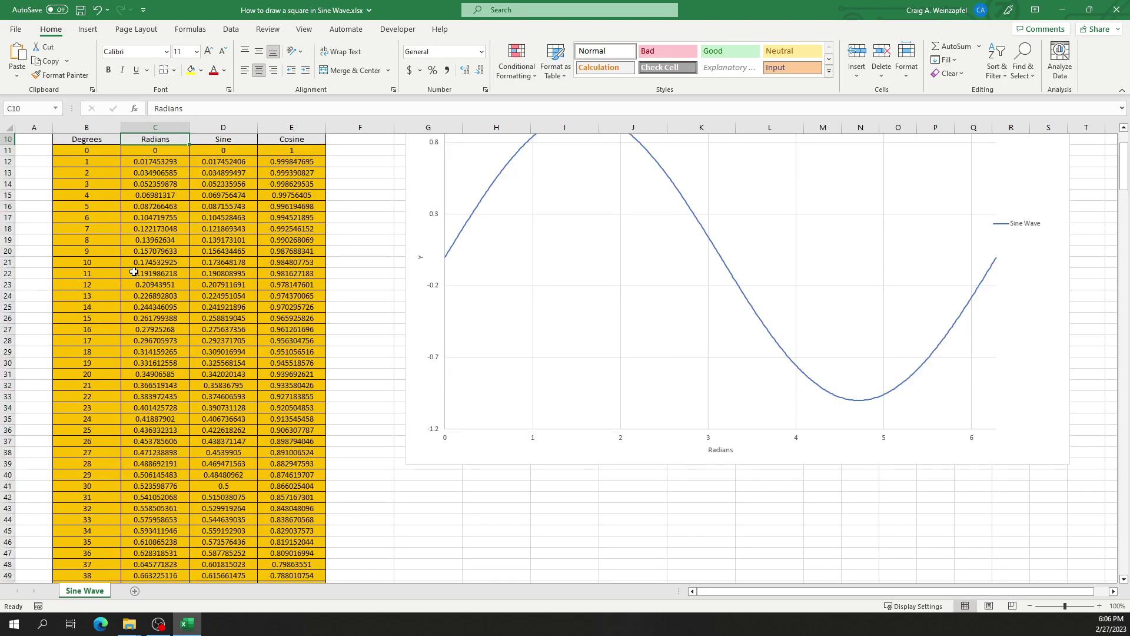
pyautogui.click(163, 156)
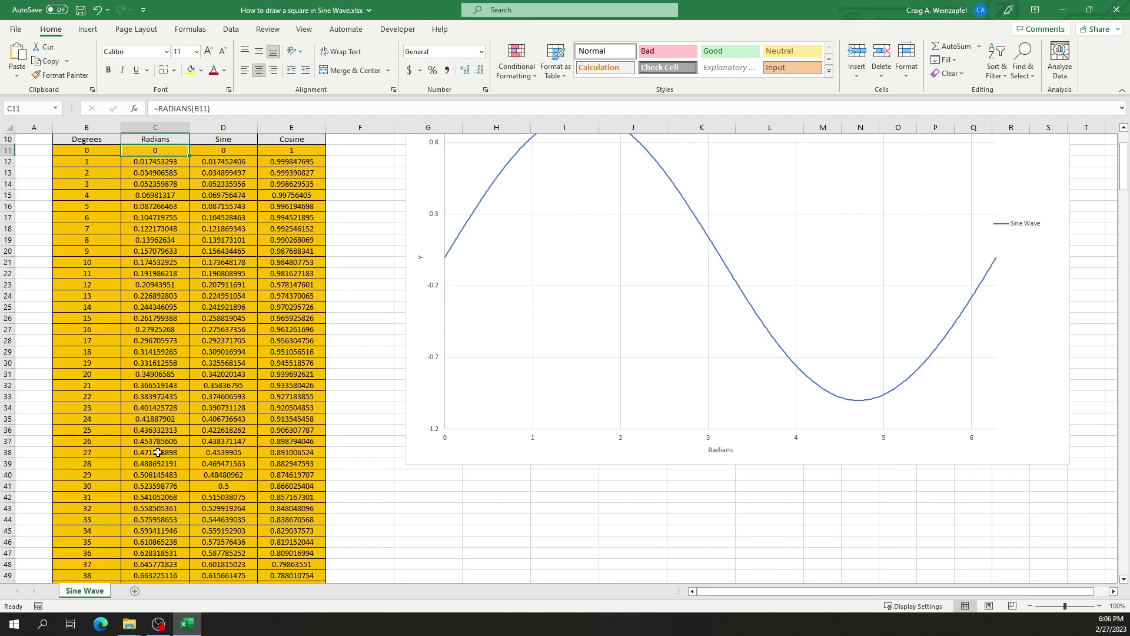
pyautogui.scroll(3, 219, 390)
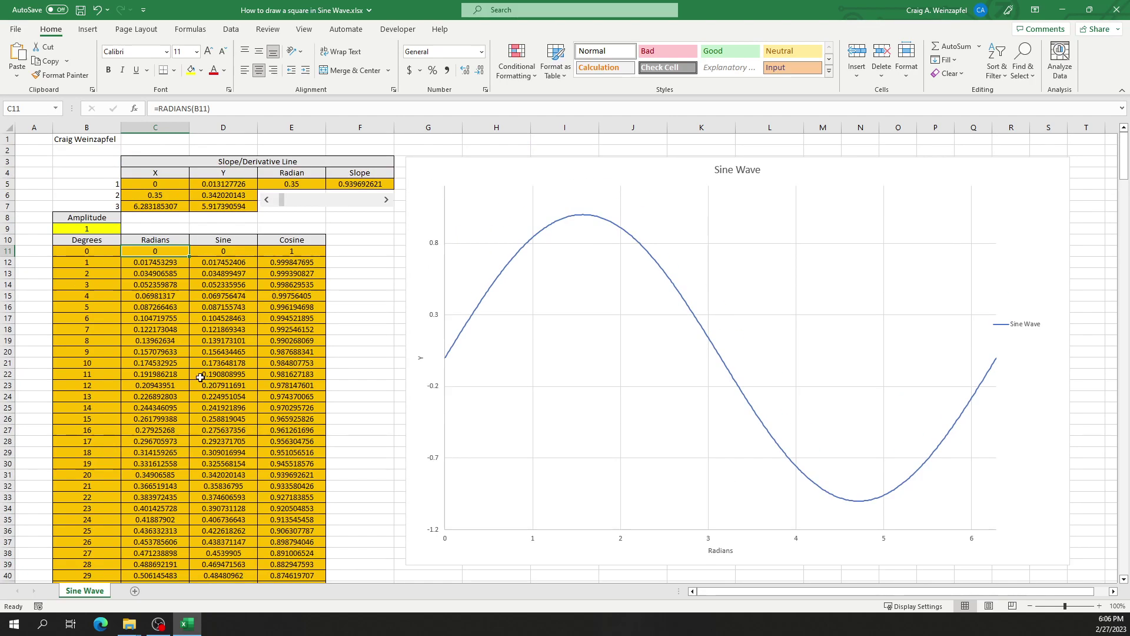
pyautogui.click(221, 253)
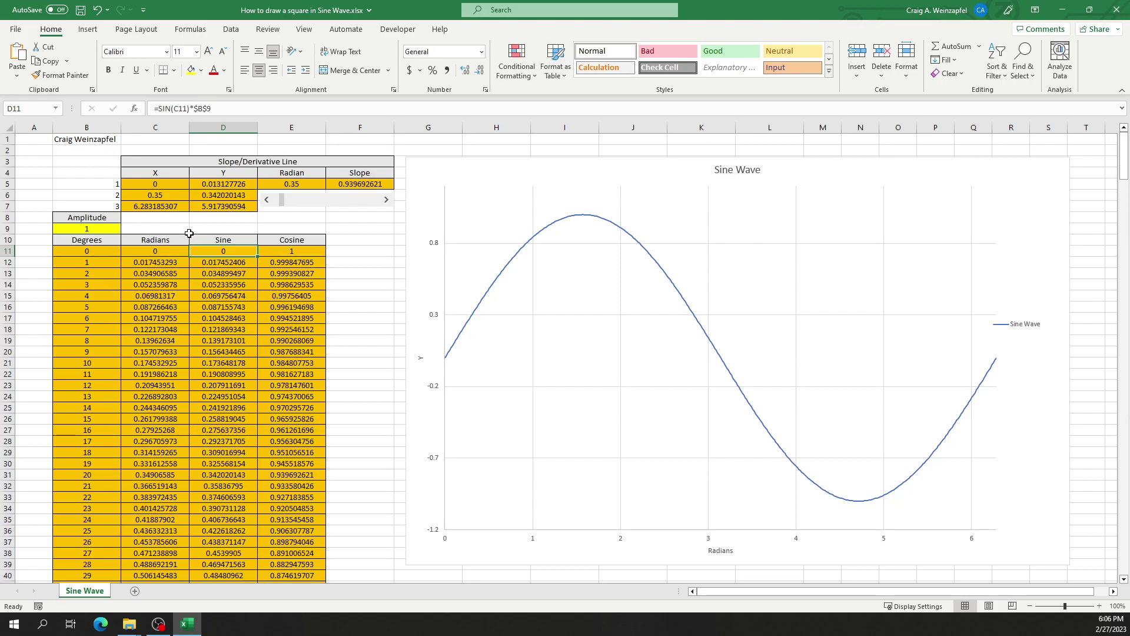
# Step: Try Amplitude values 2 and 3 in B9 to recalculate the wave, then reset it to 1
pyautogui.click(110, 229)
pyautogui.write('2')
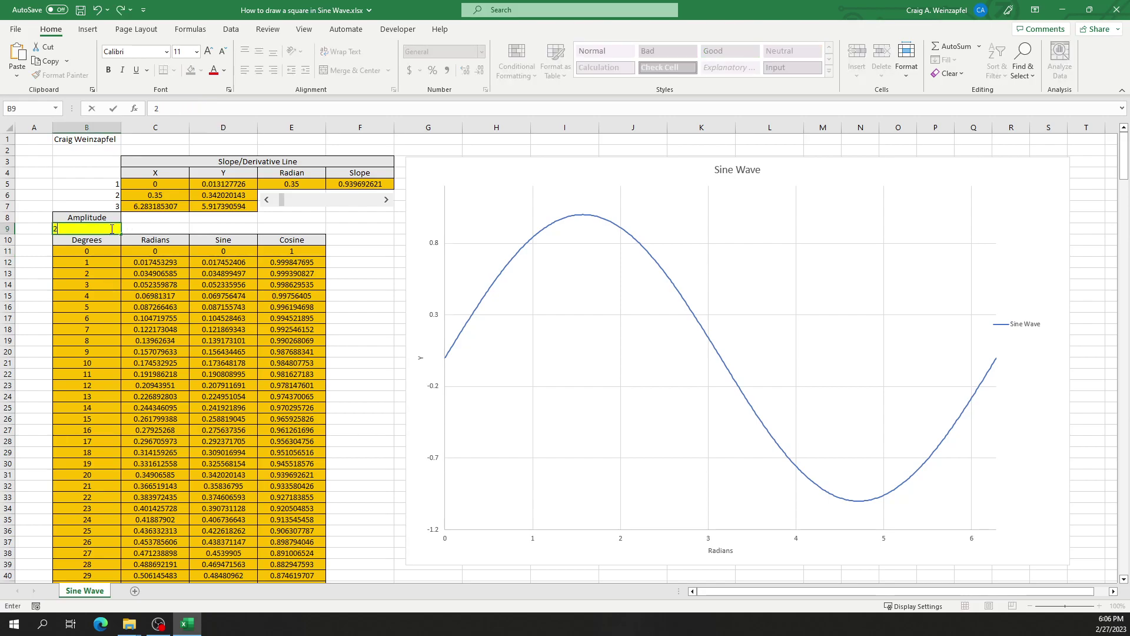
pyautogui.press('Return')
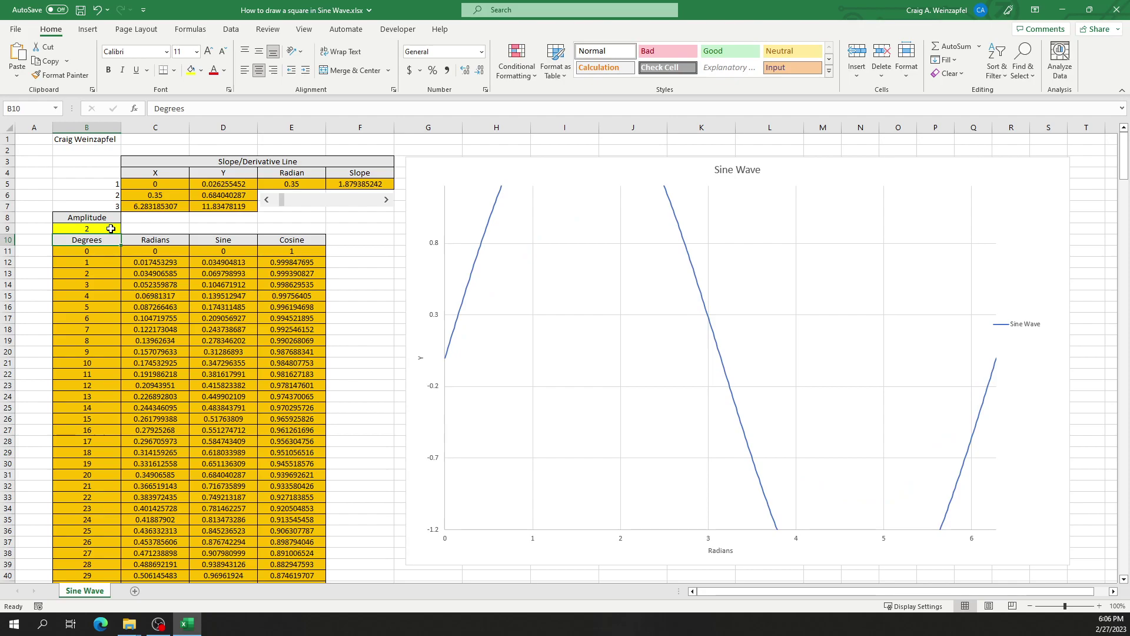
pyautogui.click(111, 229)
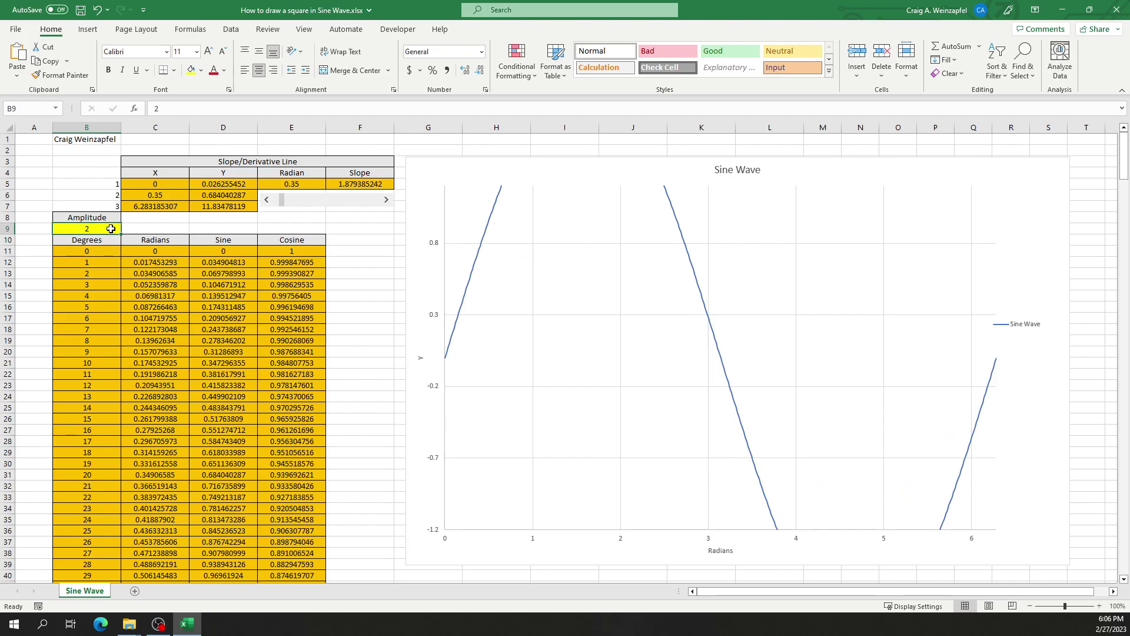
pyautogui.write('3')
pyautogui.press('Return')
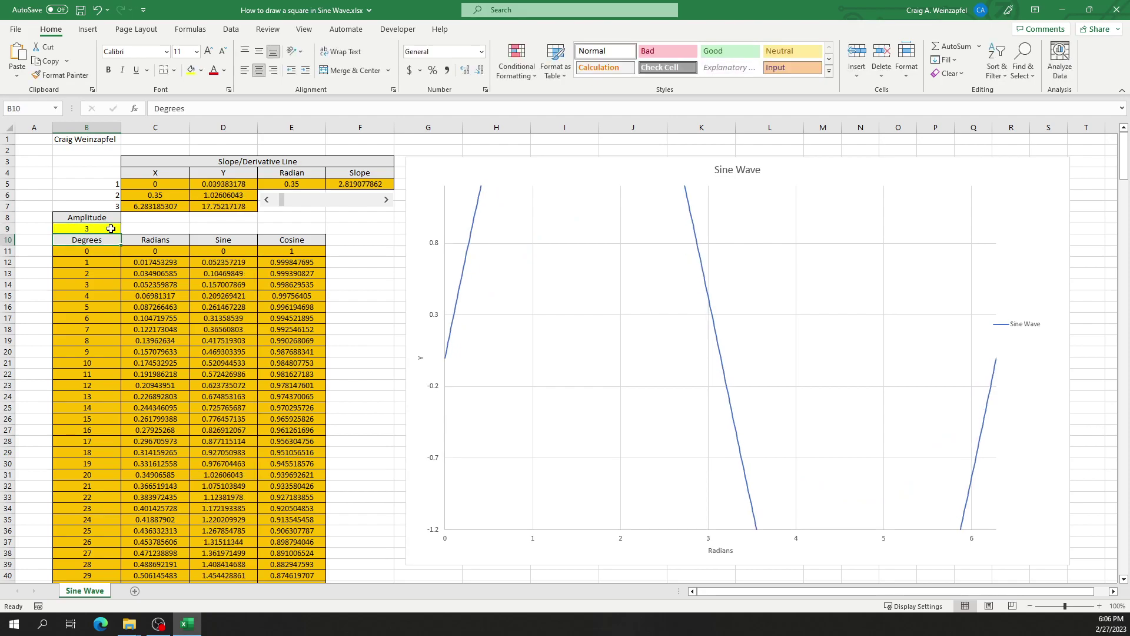
pyautogui.click(110, 229)
pyautogui.write('1')
pyautogui.press('Return')
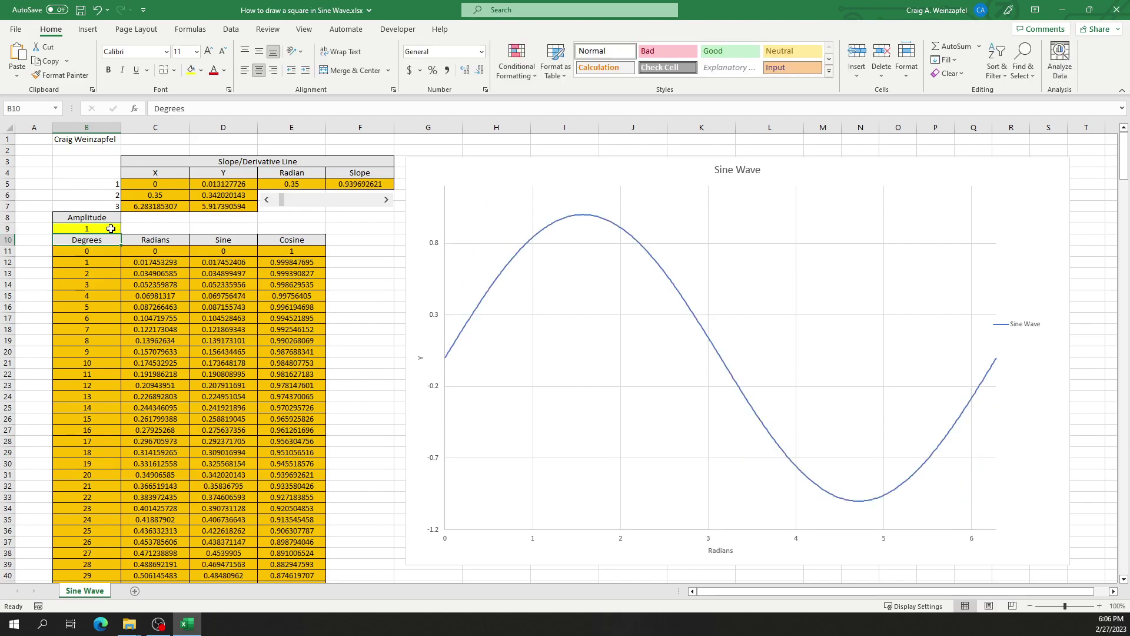
# Step: Review the Cosine formula in E11 and the Radians value it references
pyautogui.click(277, 250)
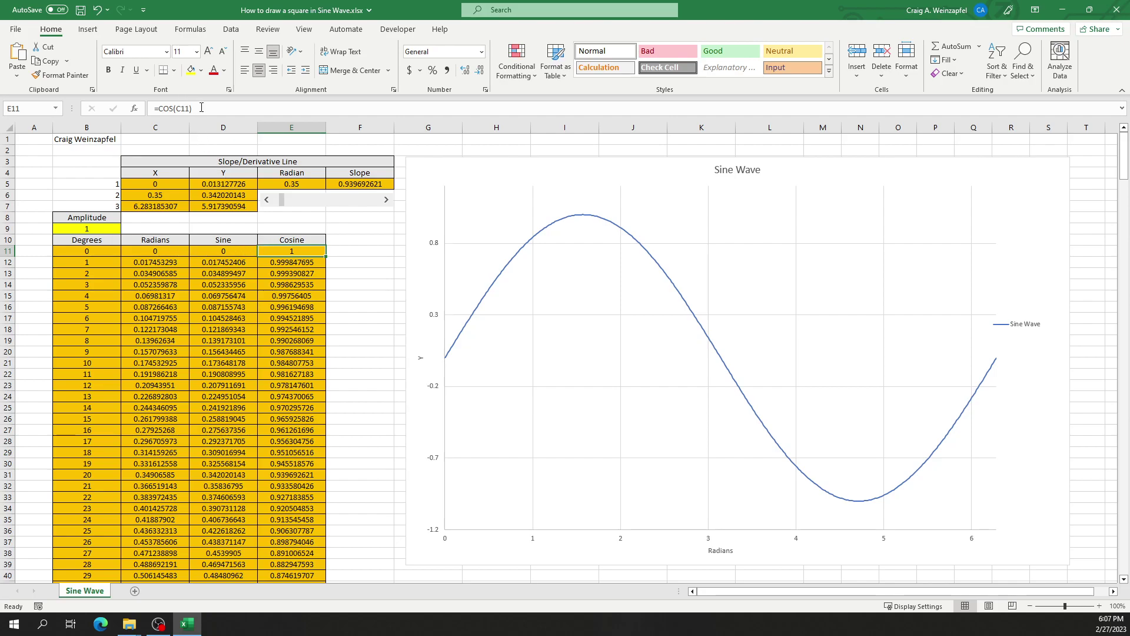
pyautogui.click(177, 252)
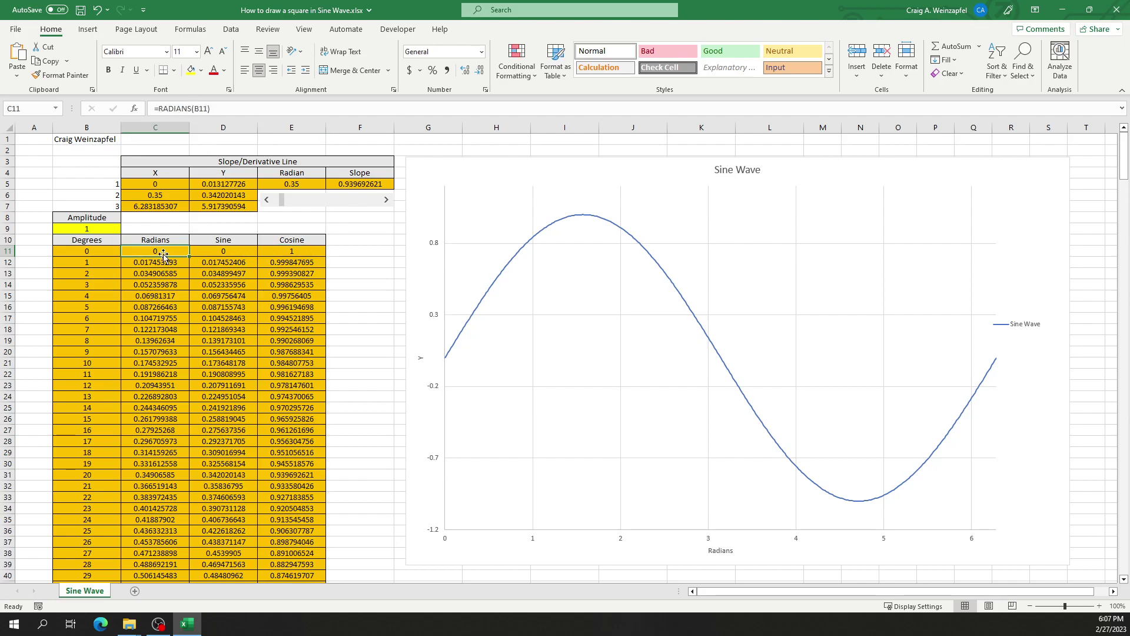
pyautogui.click(299, 252)
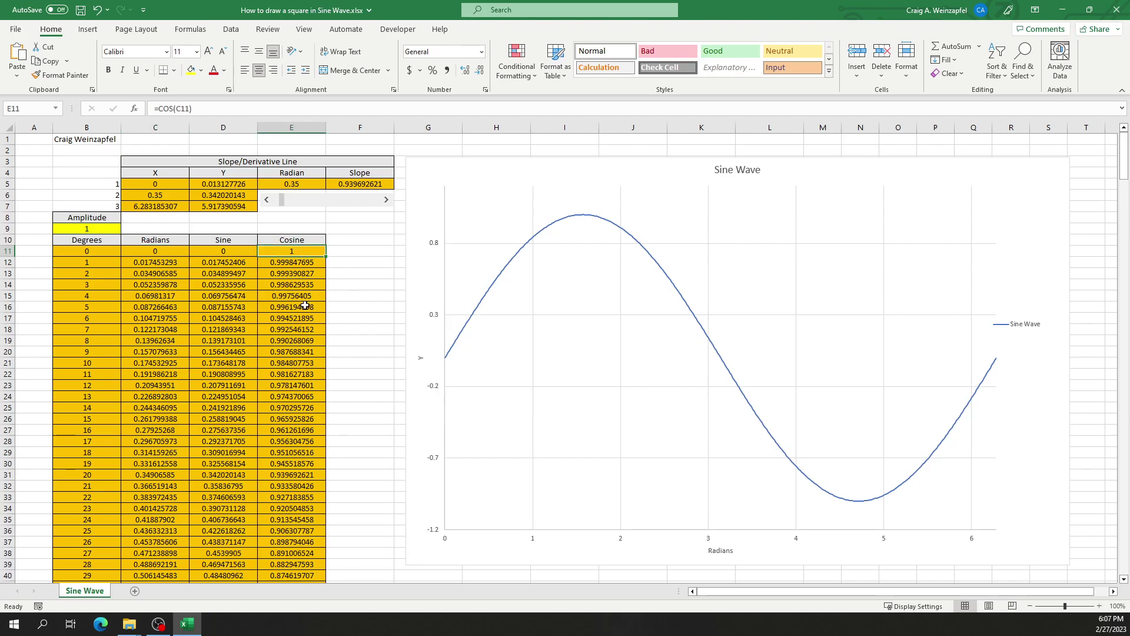
# Step: Tick the Cosine Wave series in the Sine Wave chart's filters and apply it
pyautogui.click(1021, 265)
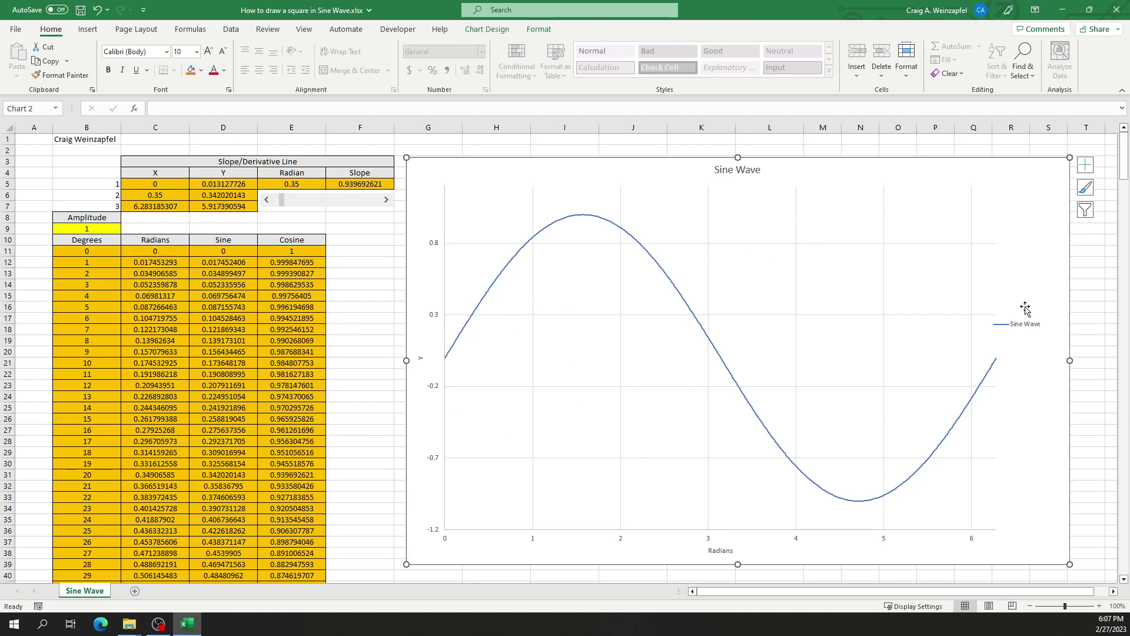
pyautogui.click(1085, 210)
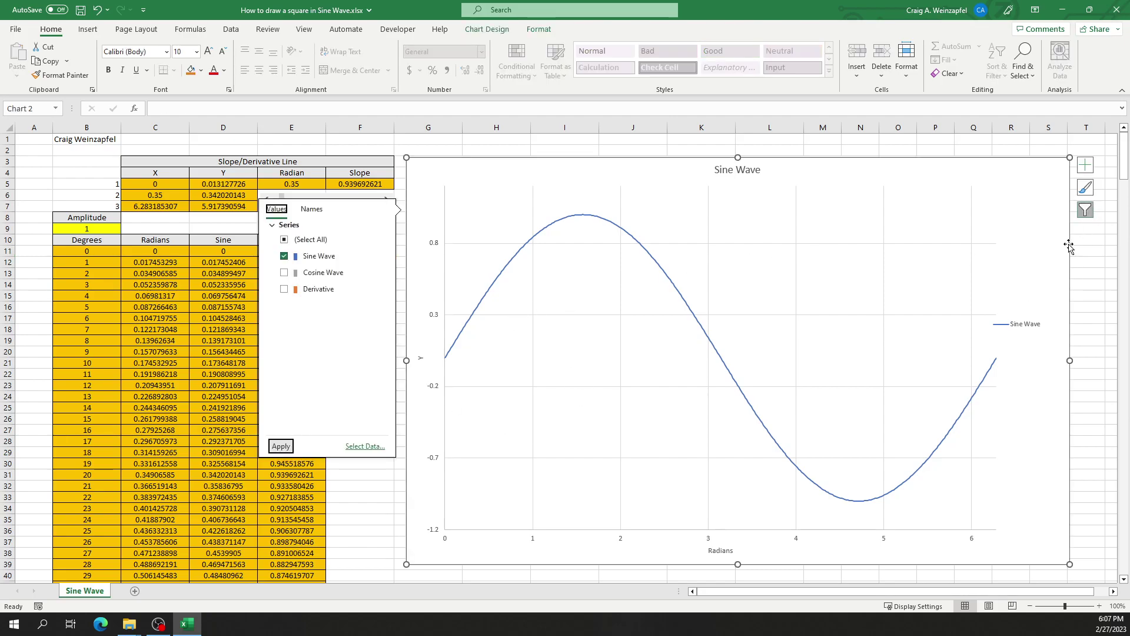
pyautogui.click(285, 272)
pyautogui.click(277, 446)
pyautogui.click(360, 486)
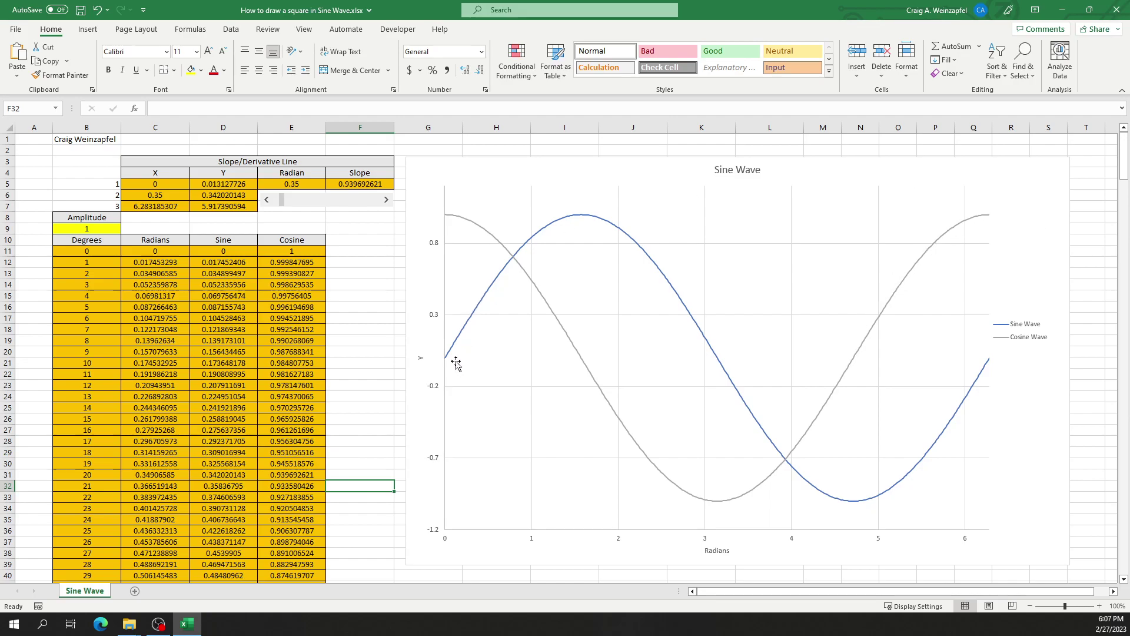
pyautogui.moveTo(445, 362)
pyautogui.moveTo(584, 219)
pyautogui.moveTo(579, 360)
pyautogui.rightClick(1032, 228)
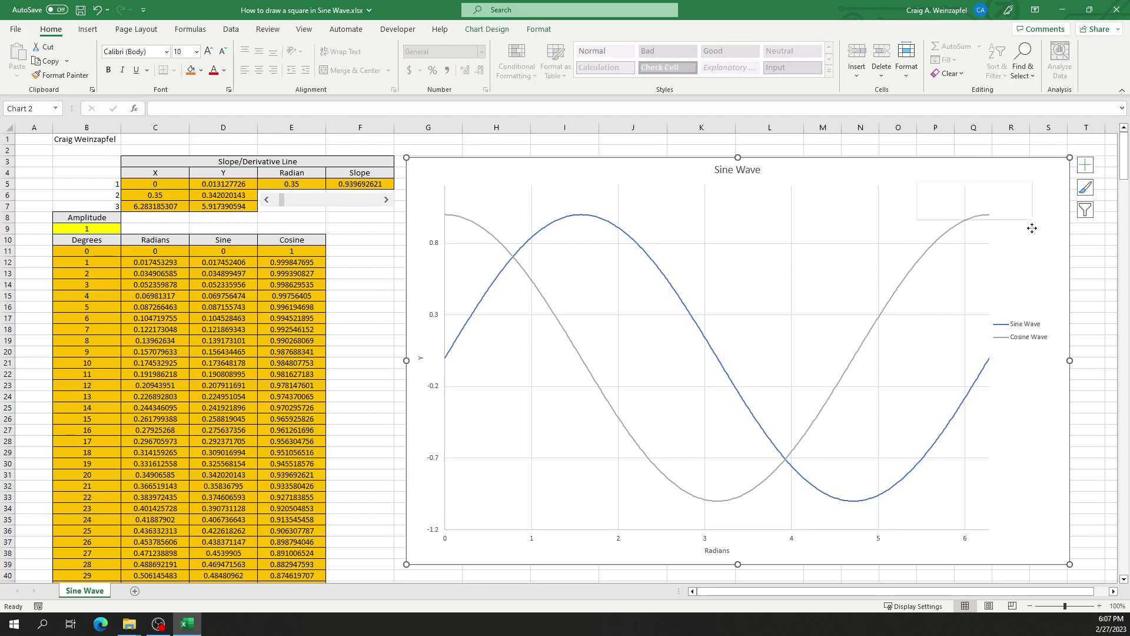
pyautogui.click(1085, 211)
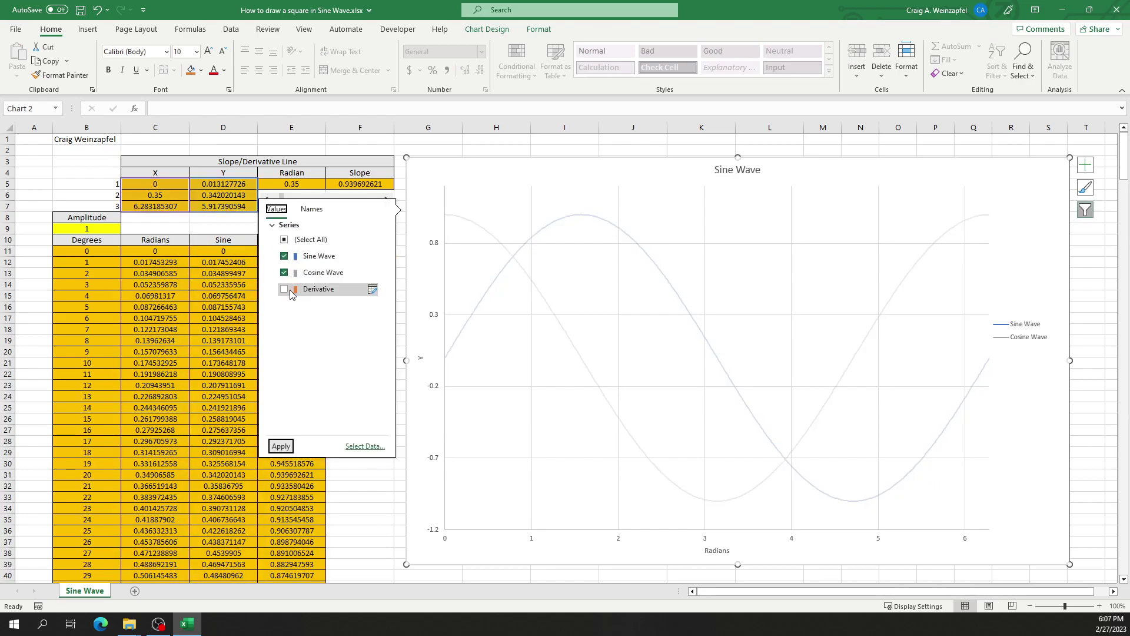
pyautogui.click(281, 446)
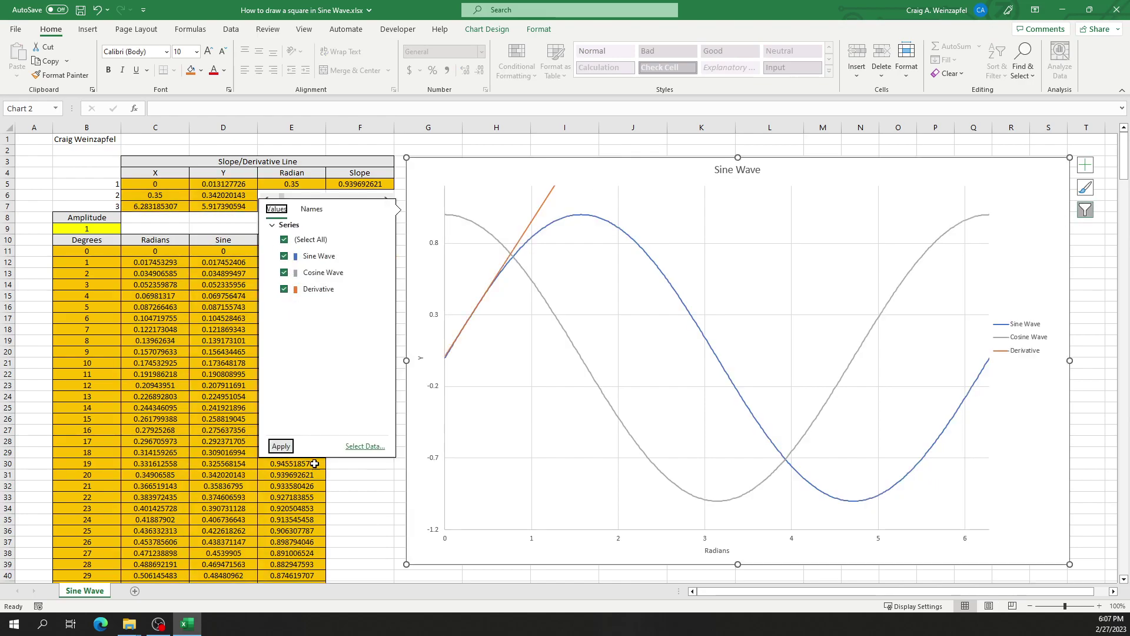
pyautogui.click(358, 496)
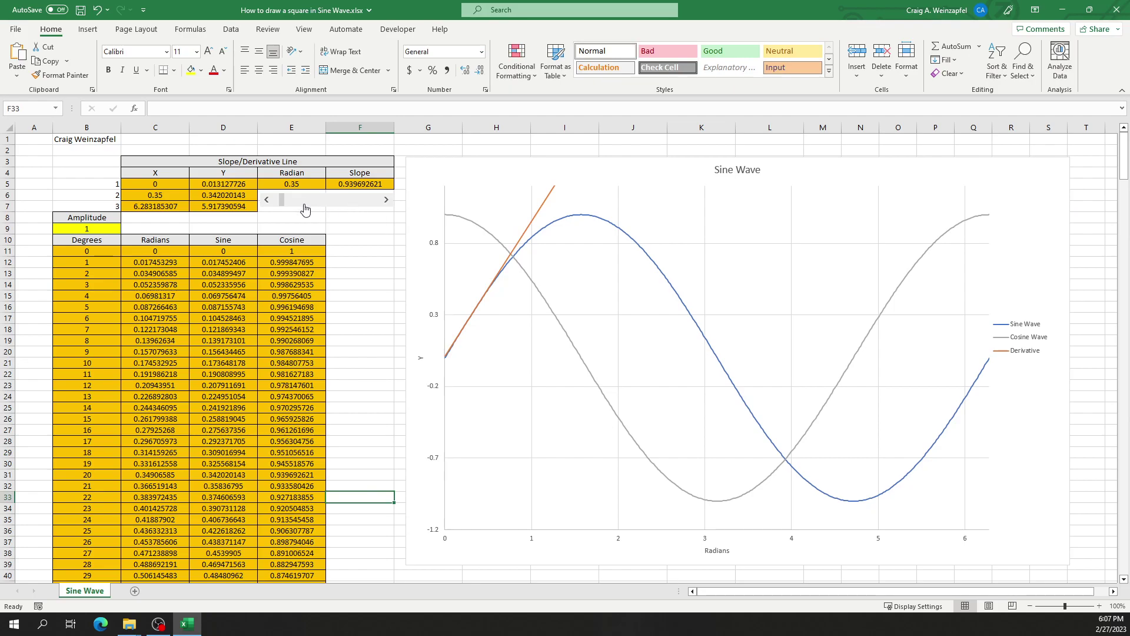
pyautogui.moveTo(280, 201); pyautogui.dragTo(274, 201)
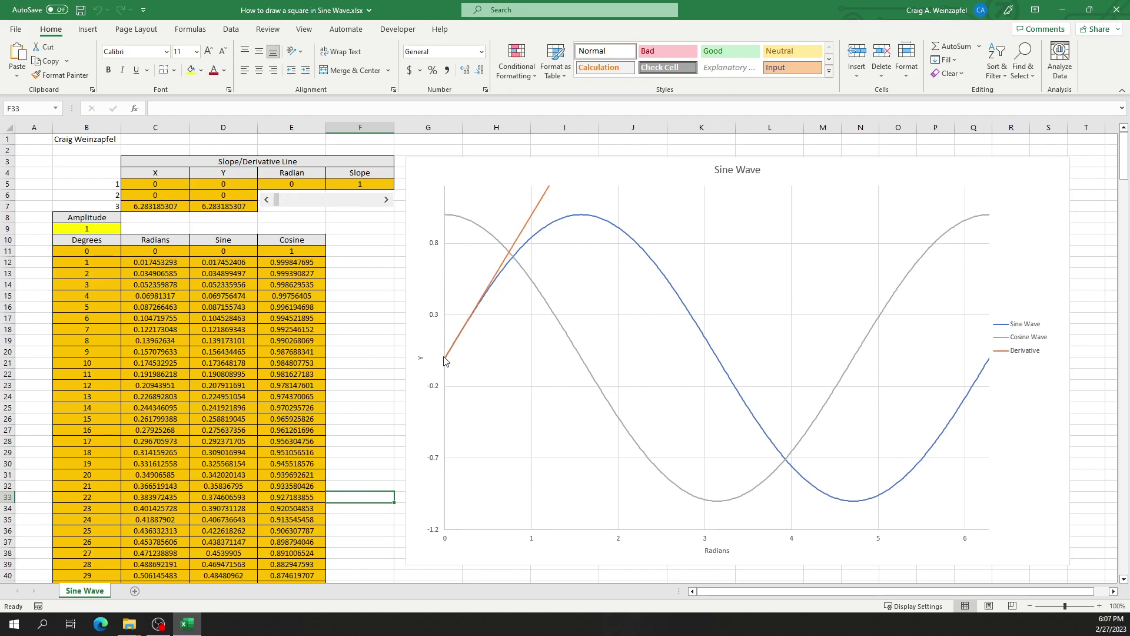
pyautogui.click(376, 183)
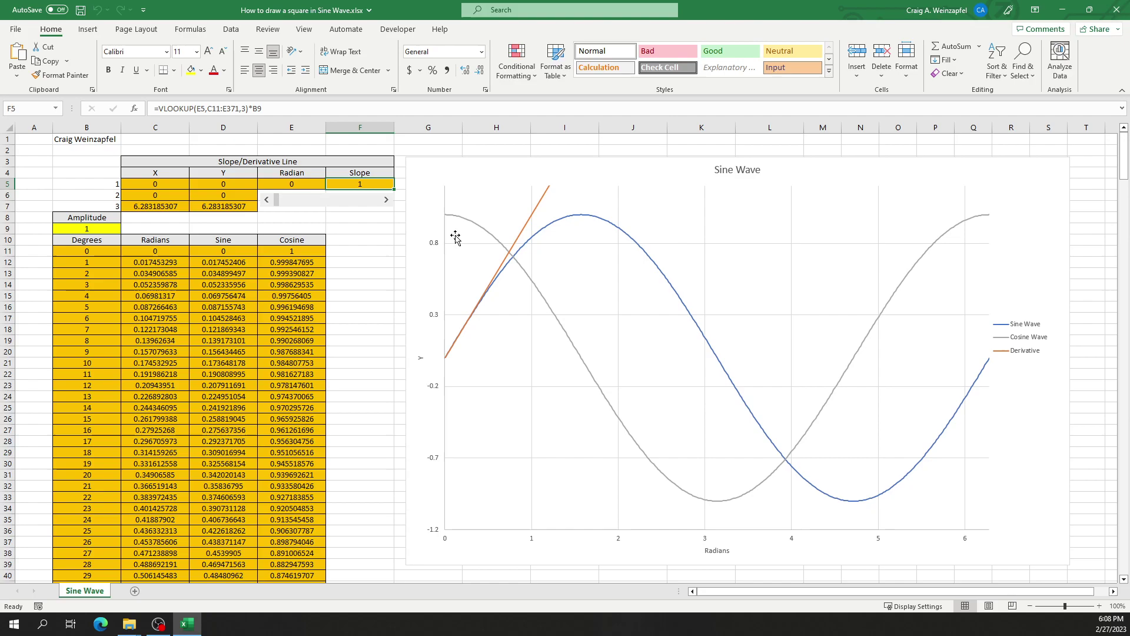
# Step: Step the Radian value up to 1.58, leaving the Derivative line flat (slope 6.12574E-17) at the sine peak
pyautogui.moveTo(446, 220)
pyautogui.click(373, 204)
pyautogui.click(372, 204)
pyautogui.click(372, 204)
pyautogui.click(372, 204)
pyautogui.click(372, 203)
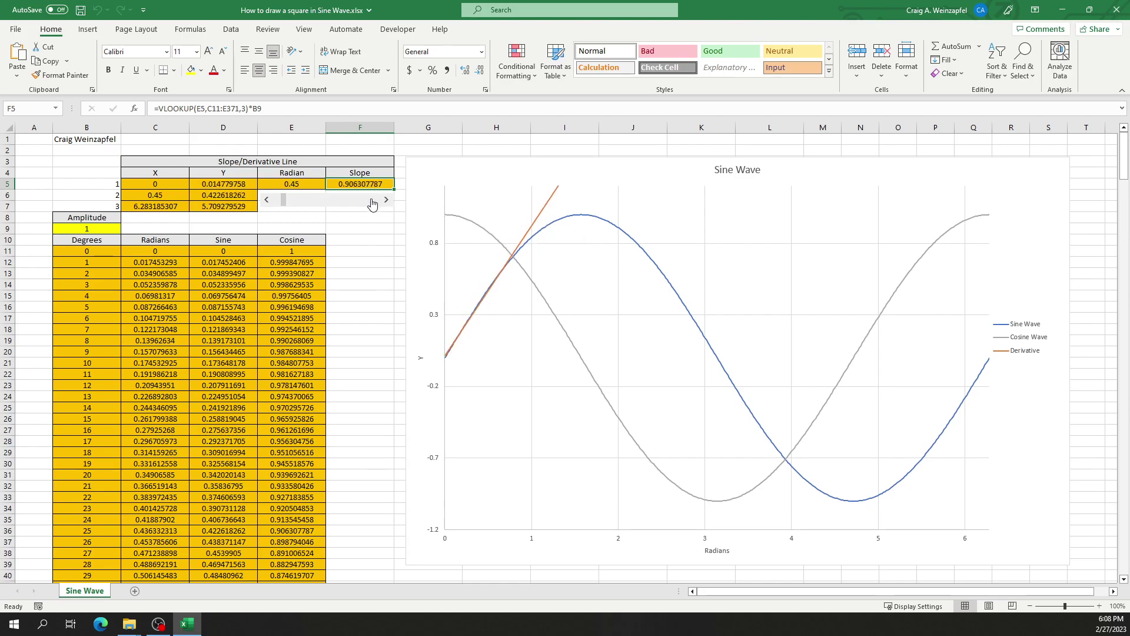
pyautogui.click(372, 204)
pyautogui.click(372, 204)
pyautogui.click(372, 203)
pyautogui.click(372, 204)
pyautogui.click(372, 204)
pyautogui.click(372, 203)
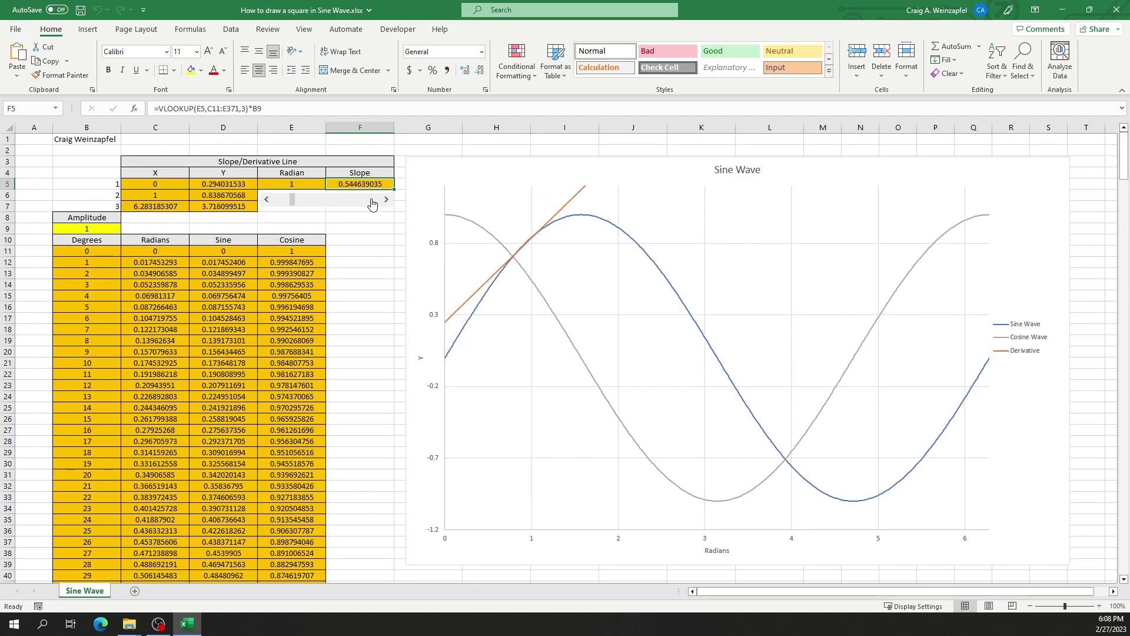
pyautogui.click(372, 204)
pyautogui.click(372, 204)
pyautogui.click(373, 204)
pyautogui.click(372, 203)
pyautogui.click(372, 203)
pyautogui.click(372, 204)
pyautogui.click(372, 203)
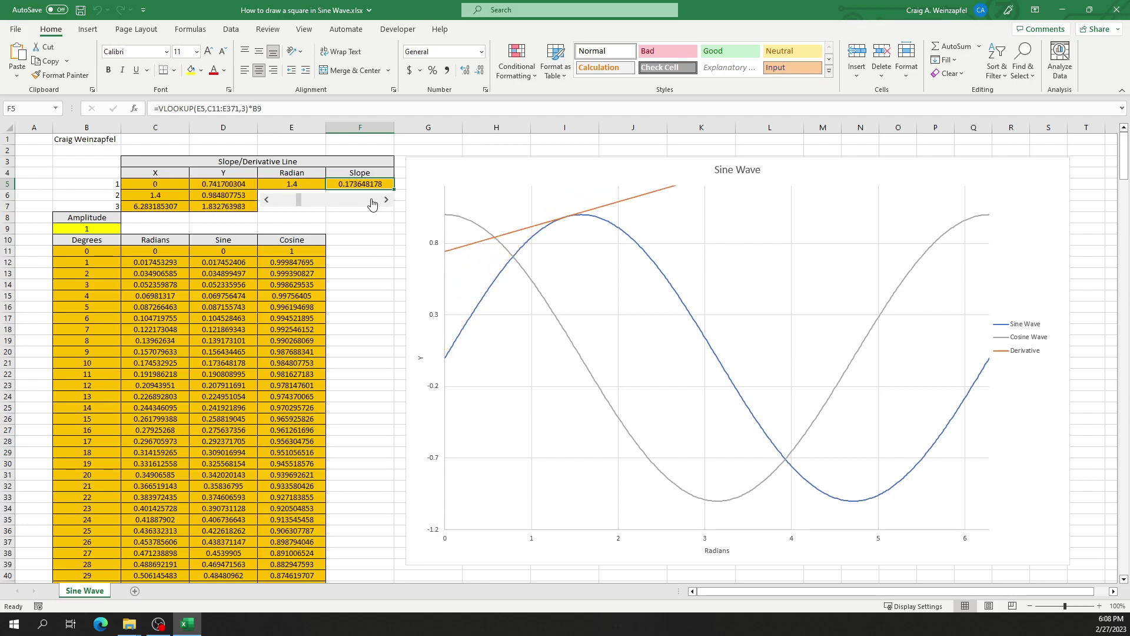
pyautogui.click(372, 203)
pyautogui.click(372, 204)
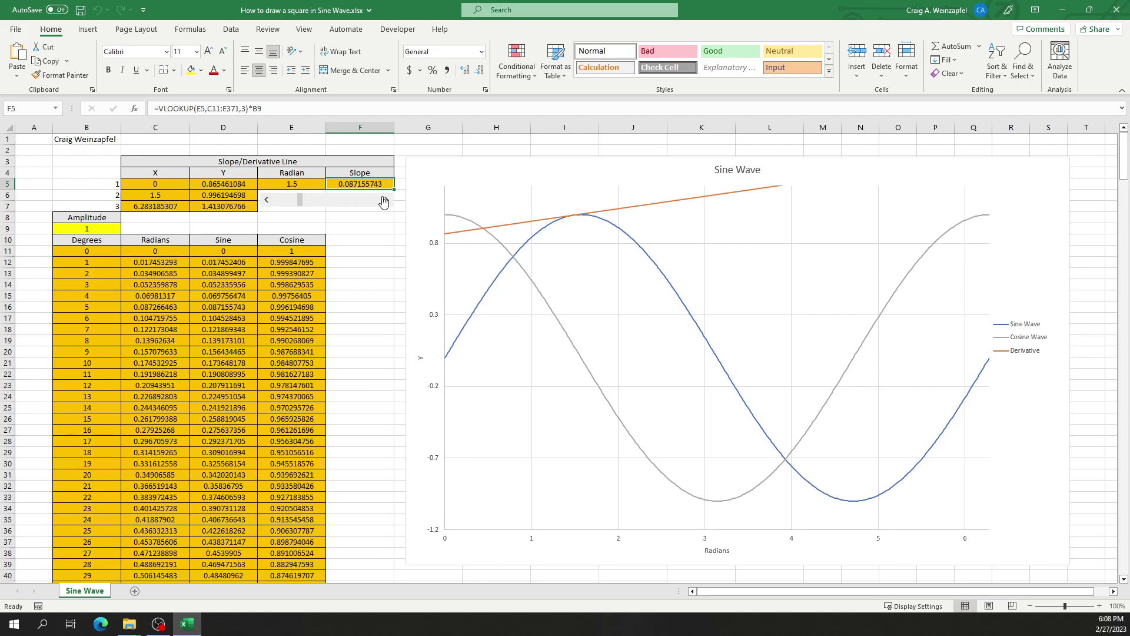
pyautogui.click(386, 201)
pyautogui.click(386, 202)
pyautogui.click(386, 202)
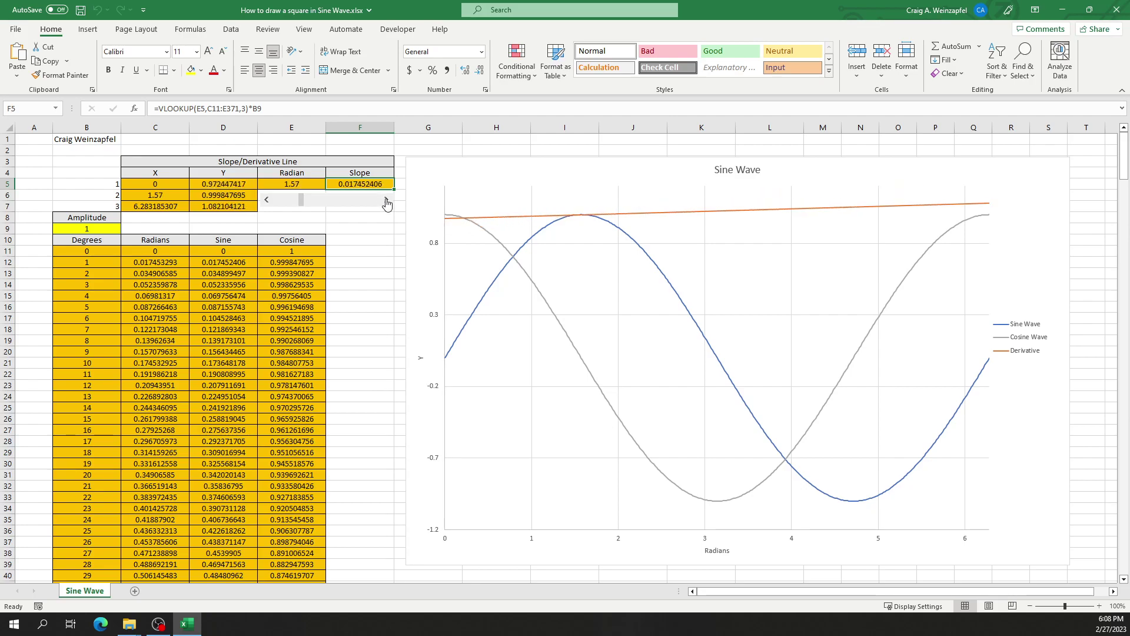
pyautogui.click(386, 202)
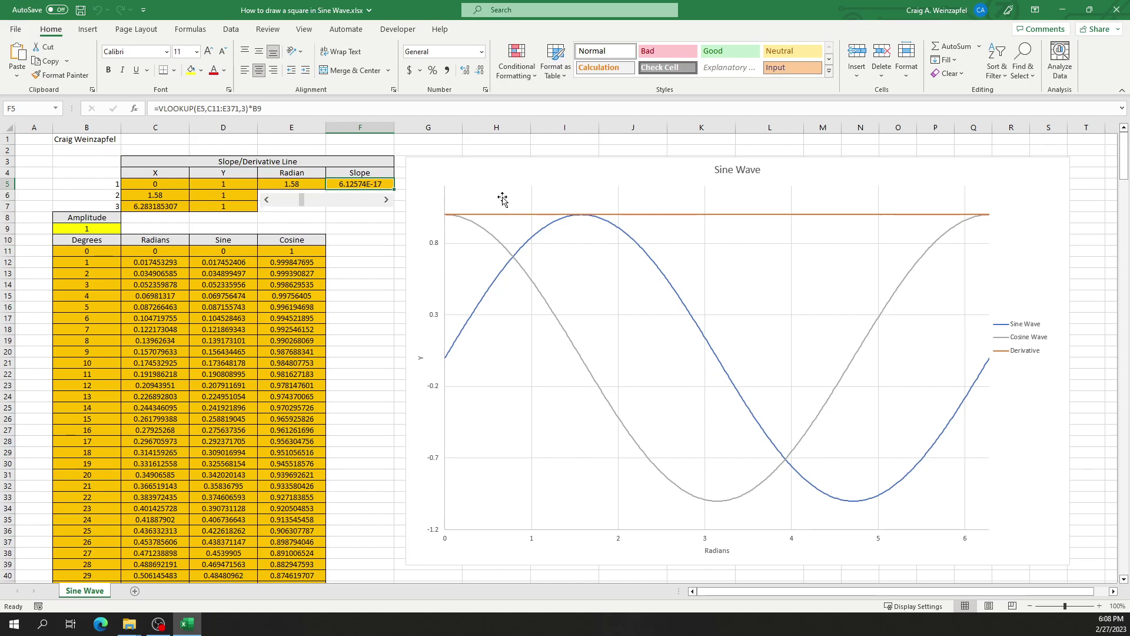
pyautogui.moveTo(583, 219)
pyautogui.moveTo(578, 358)
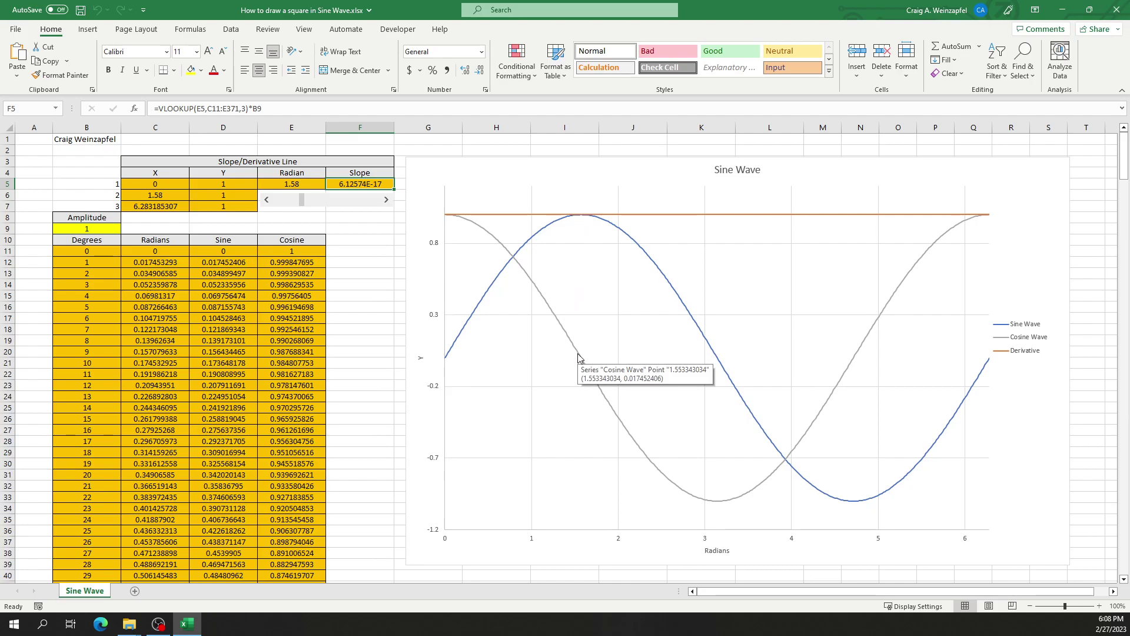
# Step: Advance the Radian value past the peak to 3.14, giving a Derivative slope of -0.999847695
pyautogui.click(361, 204)
pyautogui.click(361, 204)
pyautogui.click(360, 204)
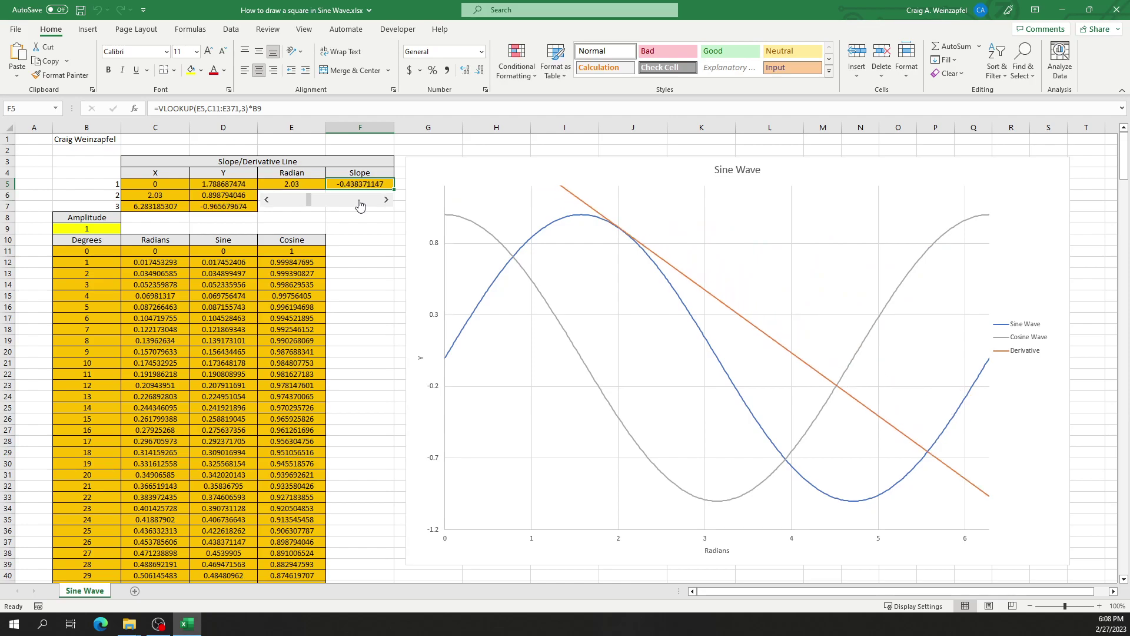
pyautogui.click(360, 204)
pyautogui.click(360, 204)
pyautogui.click(360, 204)
pyautogui.click(360, 204)
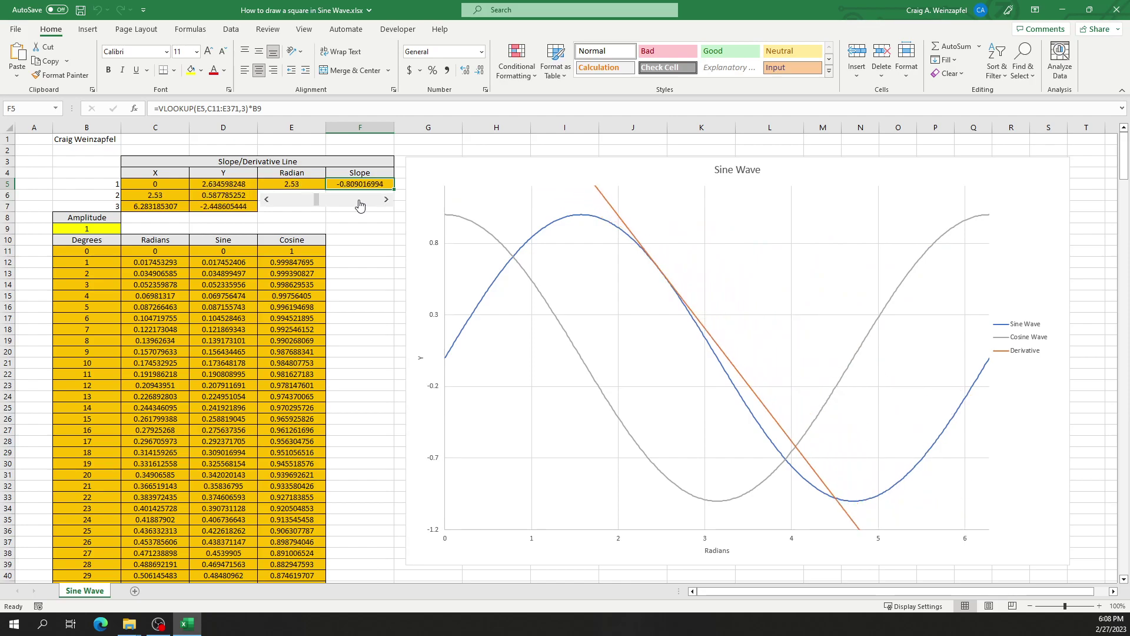
pyautogui.click(360, 203)
pyautogui.click(361, 204)
pyautogui.click(361, 204)
pyautogui.click(360, 204)
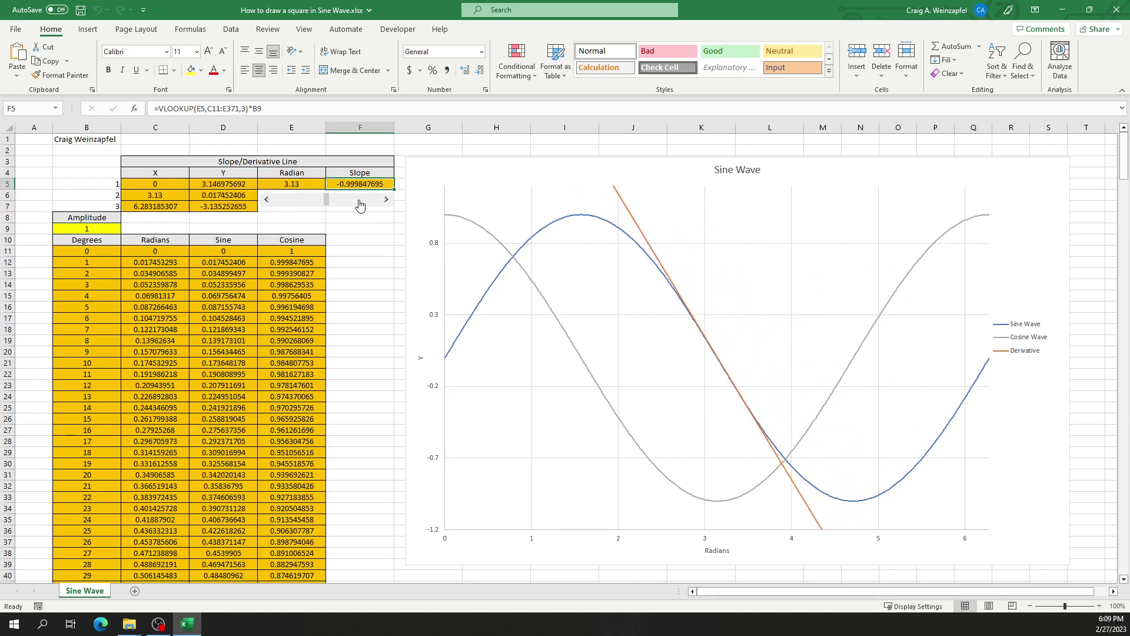
pyautogui.click(361, 204)
pyautogui.click(386, 201)
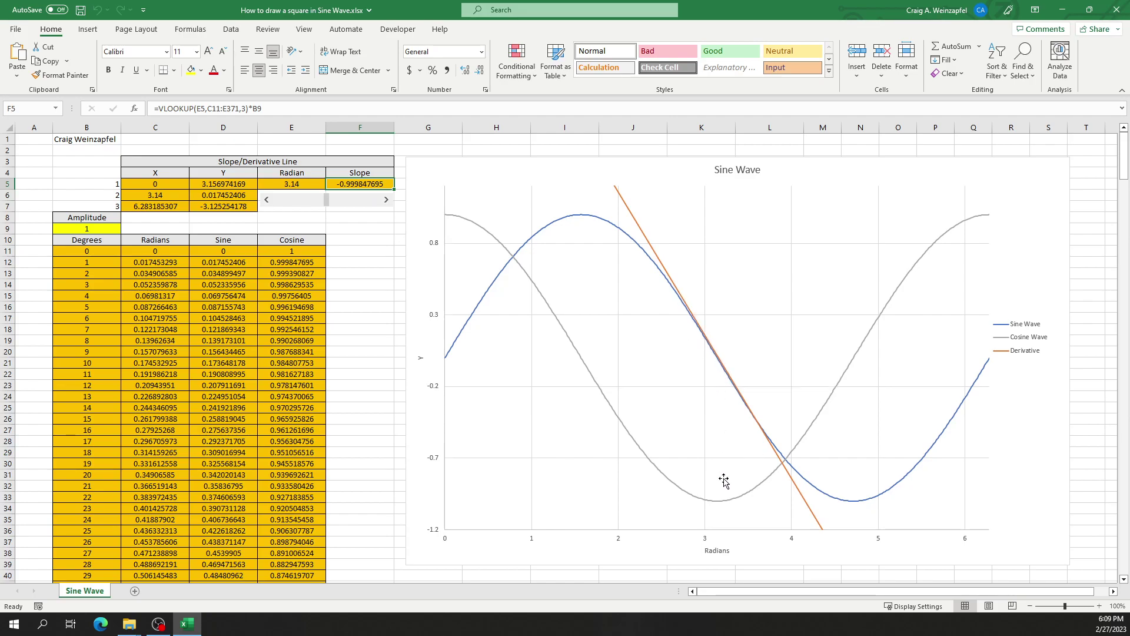
# Step: Select the Cosine Wave line in the chart
pyautogui.moveTo(717, 505)
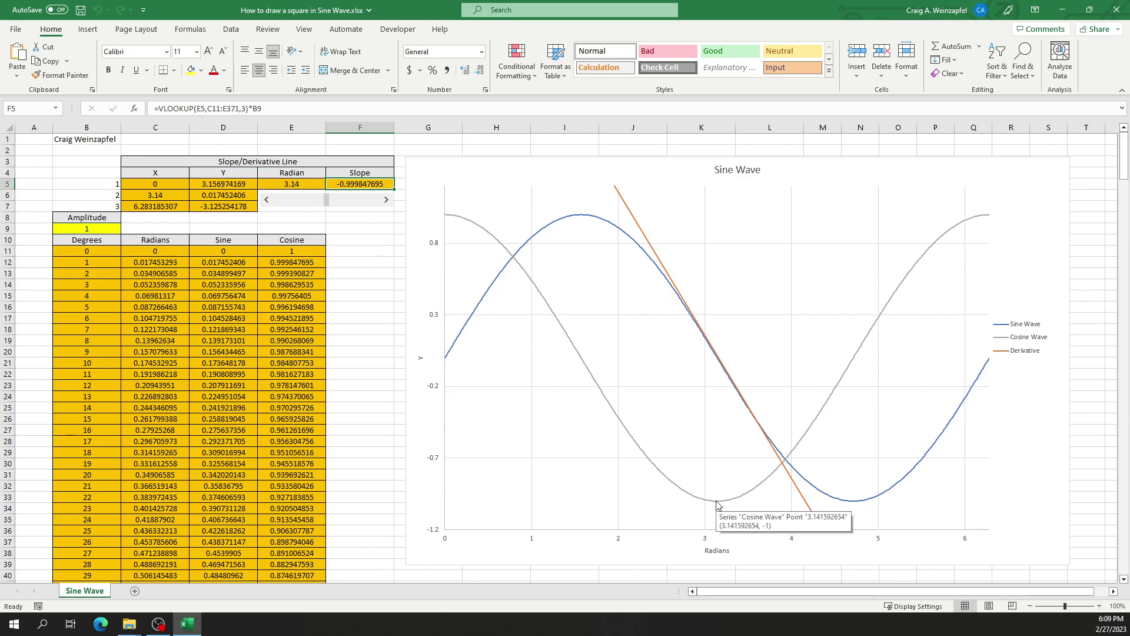
pyautogui.click(717, 504)
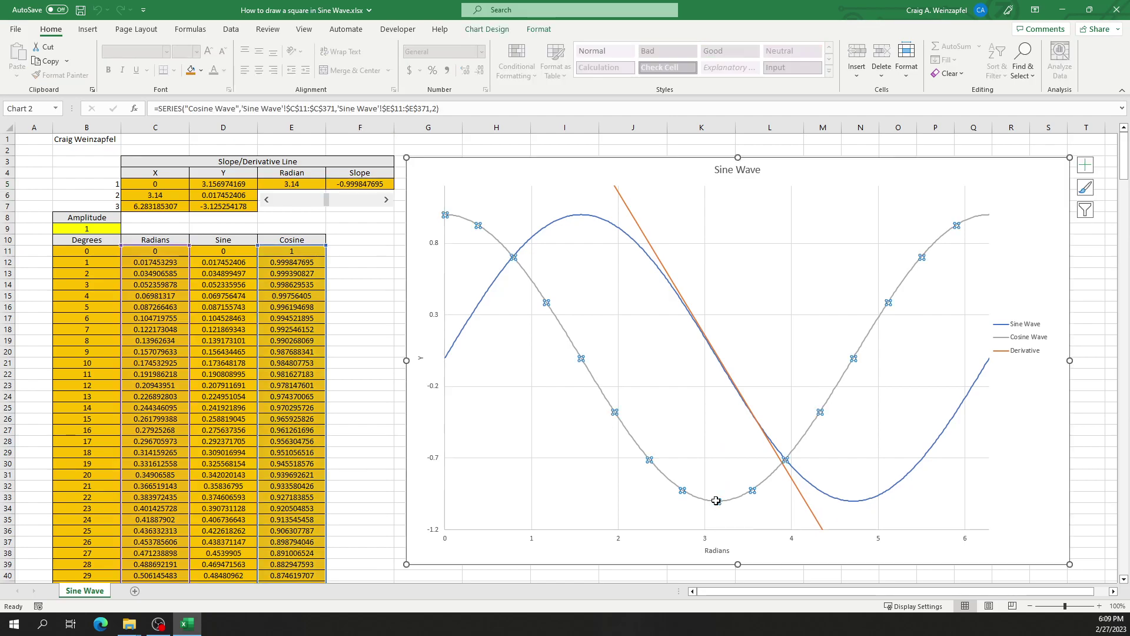
pyautogui.click(907, 392)
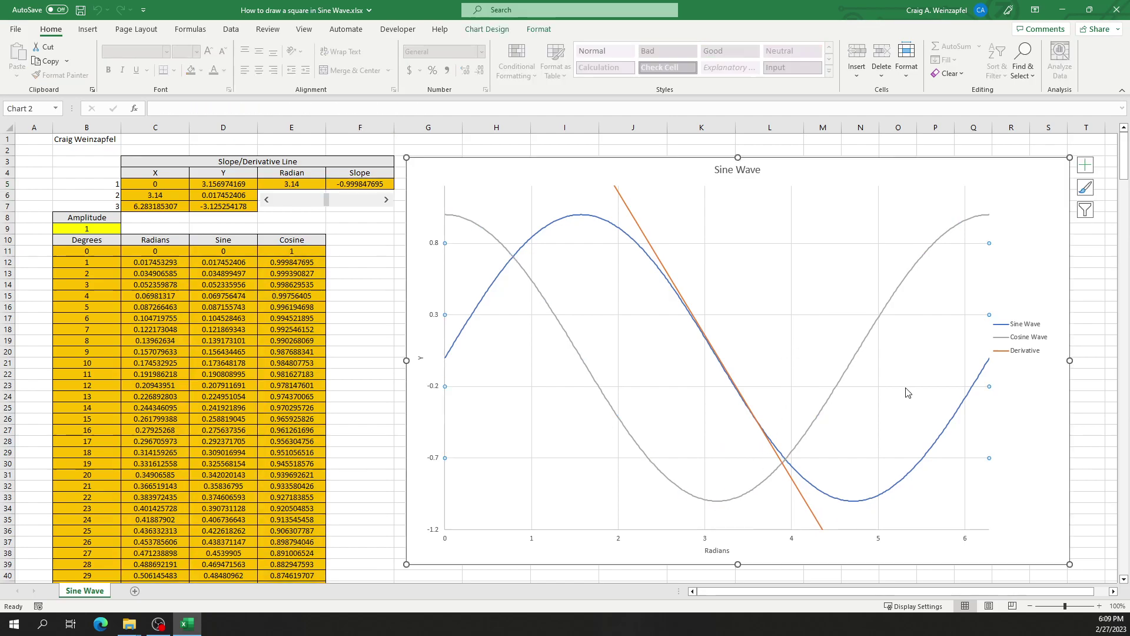
# Step: Move the tangent point beyond π, through the sine trough, up to 5.19 radians
pyautogui.click(361, 204)
pyautogui.click(361, 205)
pyautogui.click(362, 204)
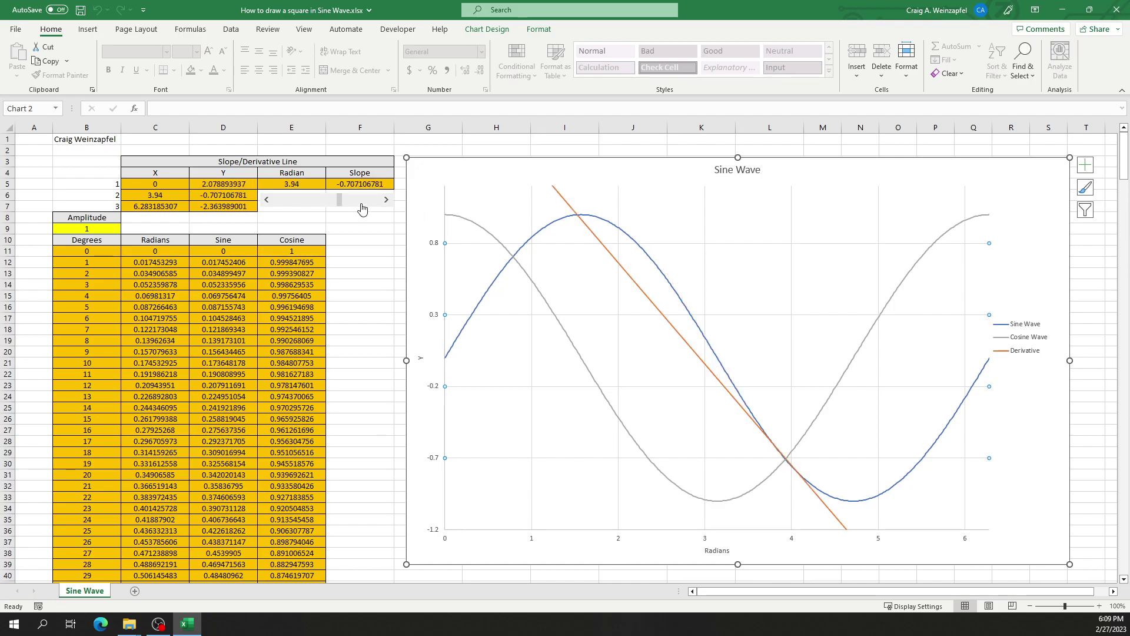
pyautogui.click(361, 204)
pyautogui.click(362, 205)
pyautogui.click(362, 205)
pyautogui.click(362, 204)
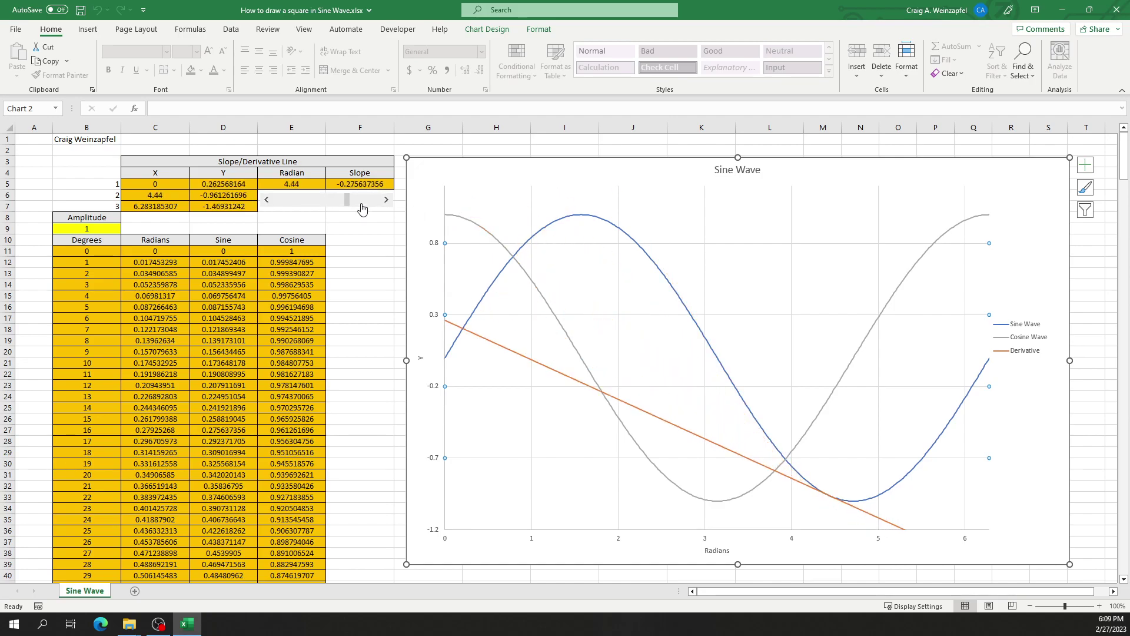
pyautogui.click(361, 204)
pyautogui.click(361, 204)
pyautogui.click(362, 204)
pyautogui.click(361, 204)
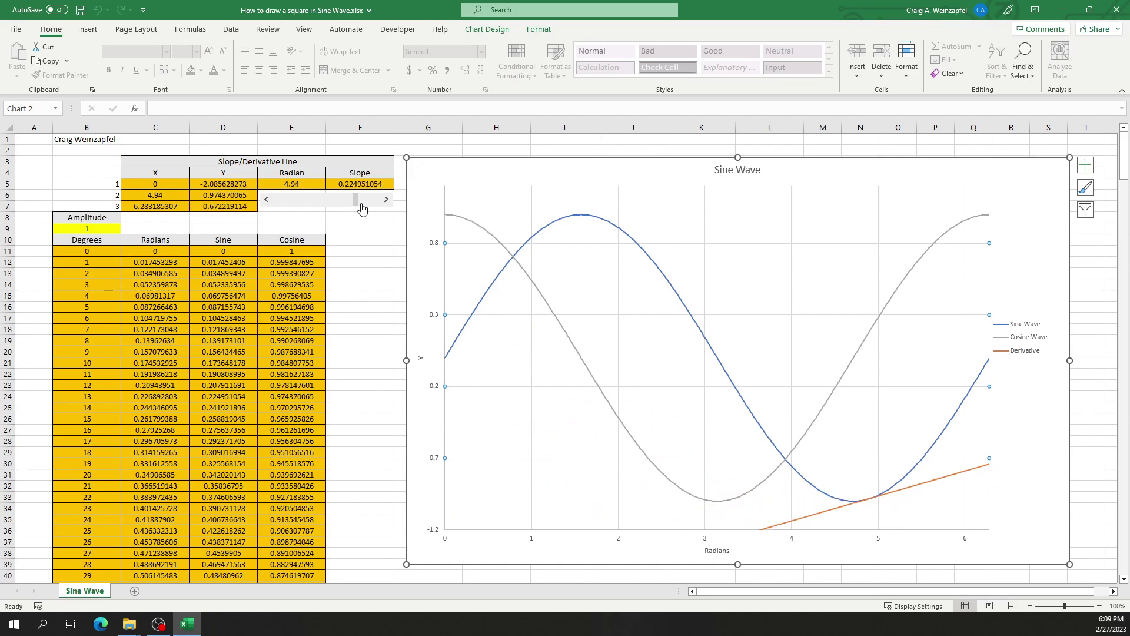
pyautogui.click(362, 205)
pyautogui.click(361, 204)
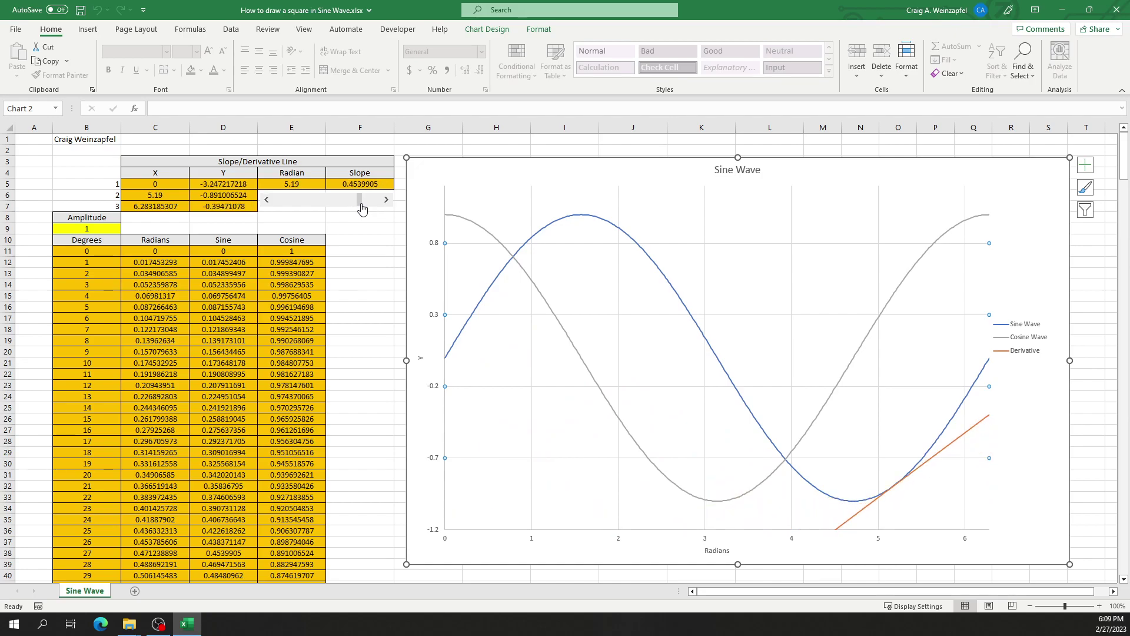
# Step: Continue the tangent point to 6.25 radians, where the slope reaches 0.999390827
pyautogui.click(377, 205)
pyautogui.click(376, 204)
pyautogui.click(376, 205)
pyautogui.click(376, 204)
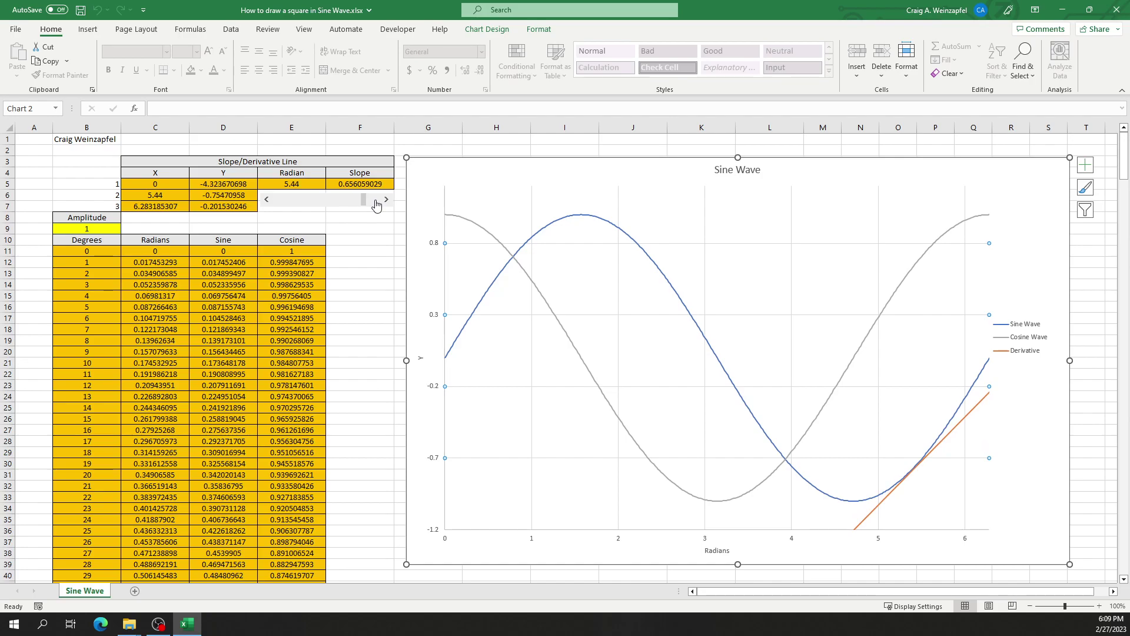
pyautogui.click(377, 204)
pyautogui.click(376, 205)
pyautogui.click(376, 204)
pyautogui.click(377, 204)
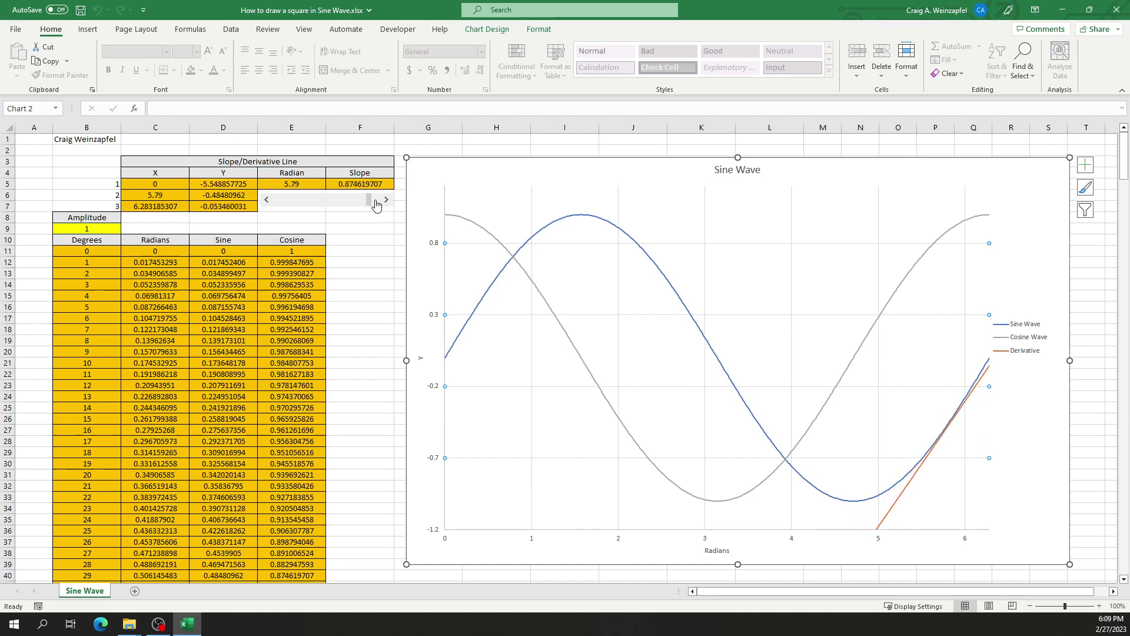
pyautogui.click(376, 205)
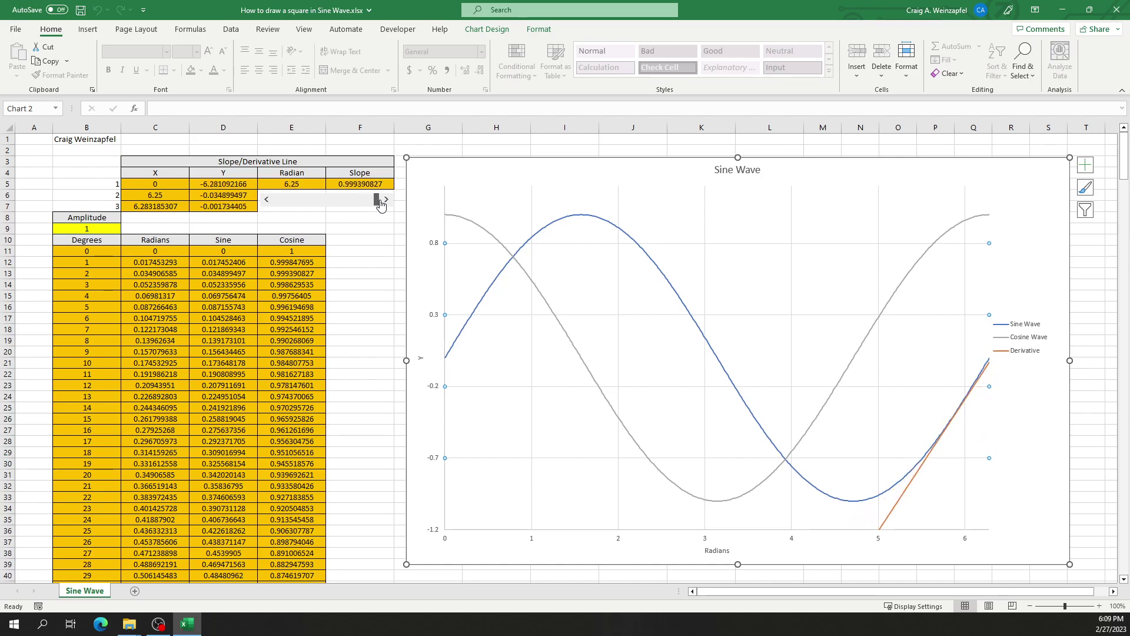
# Step: Slide the tangent point back to 4.08, then to 0 radians with slope 1, and deselect the chart
pyautogui.moveTo(373, 205); pyautogui.dragTo(344, 201)
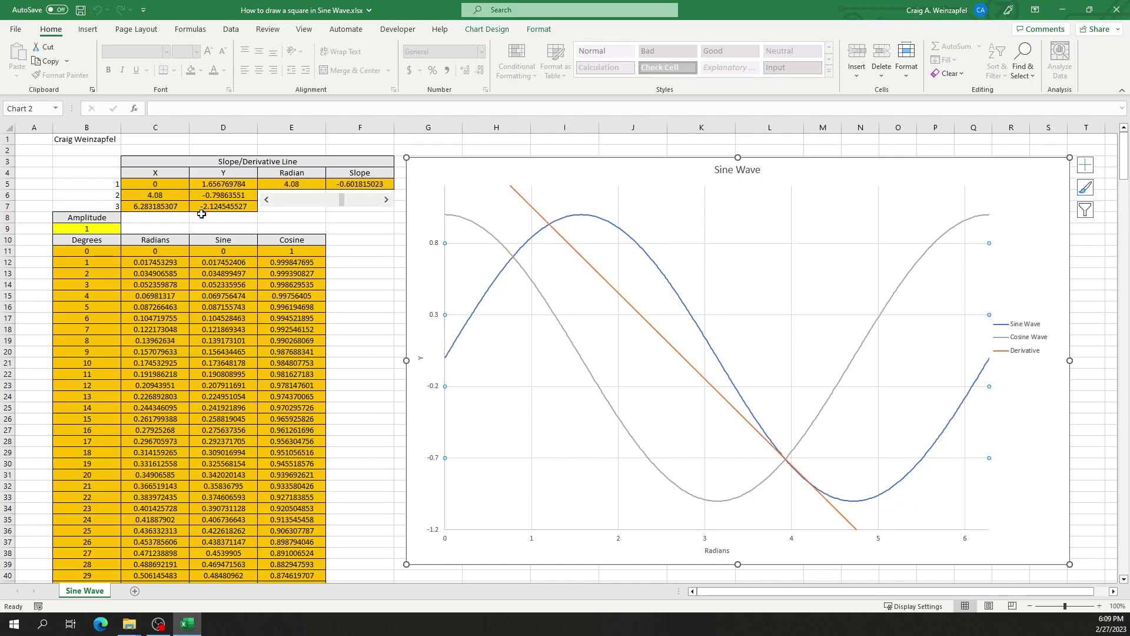
pyautogui.click(309, 201)
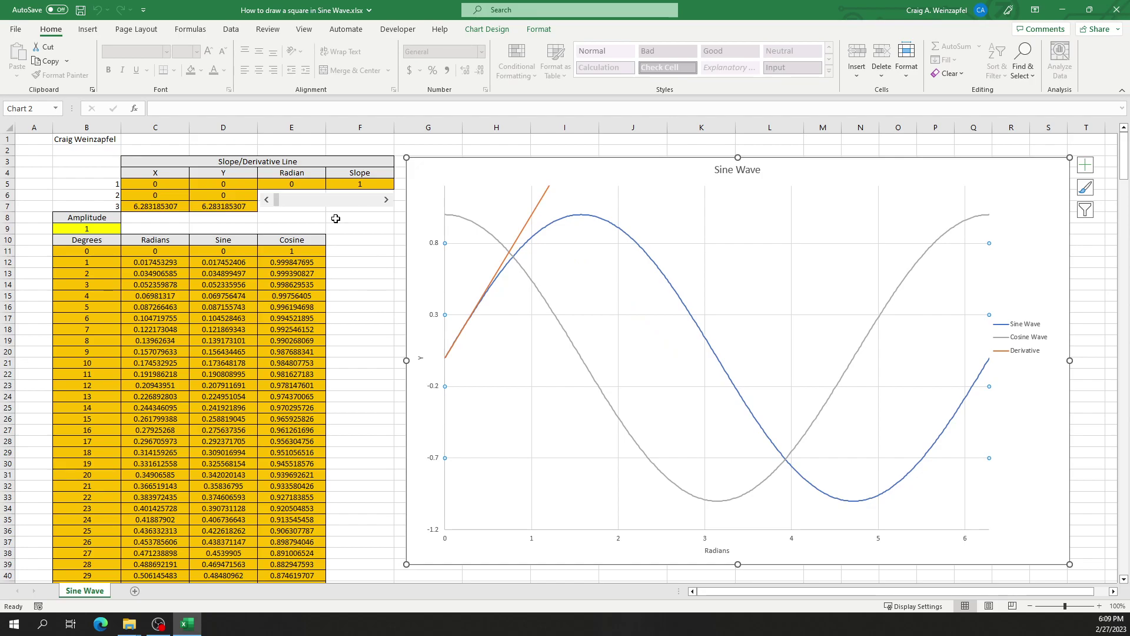
pyautogui.click(358, 241)
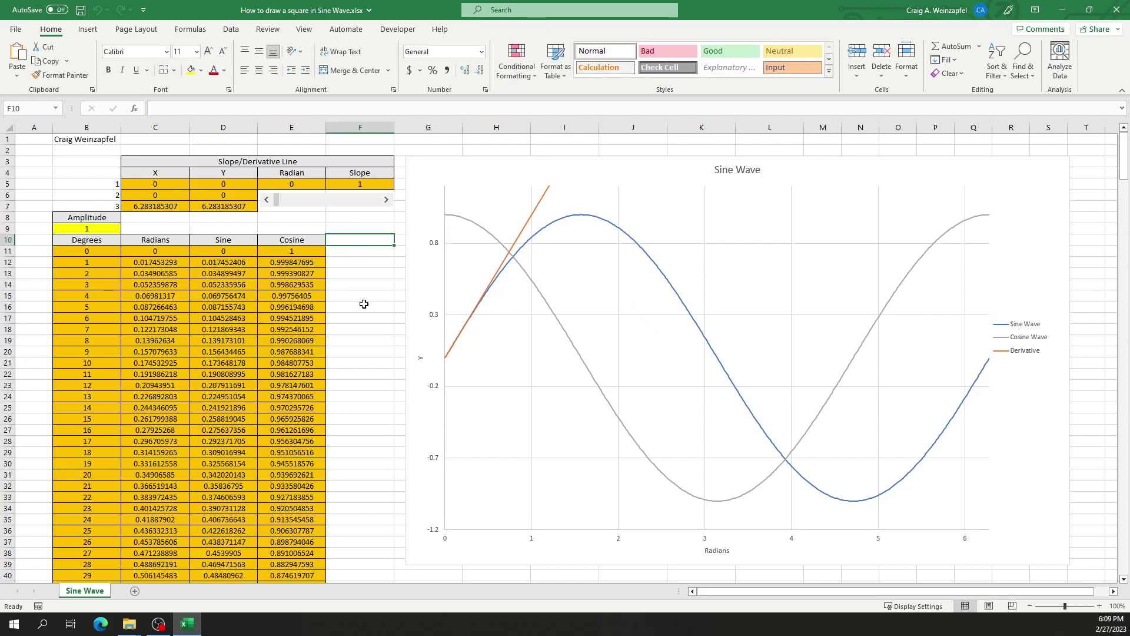